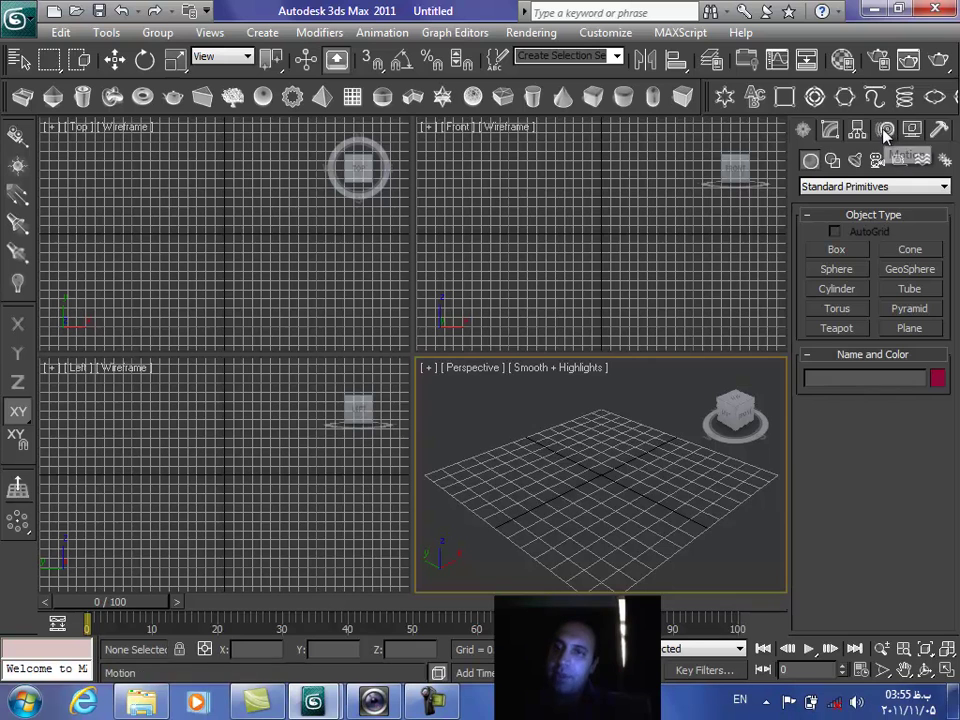
click(935, 98)
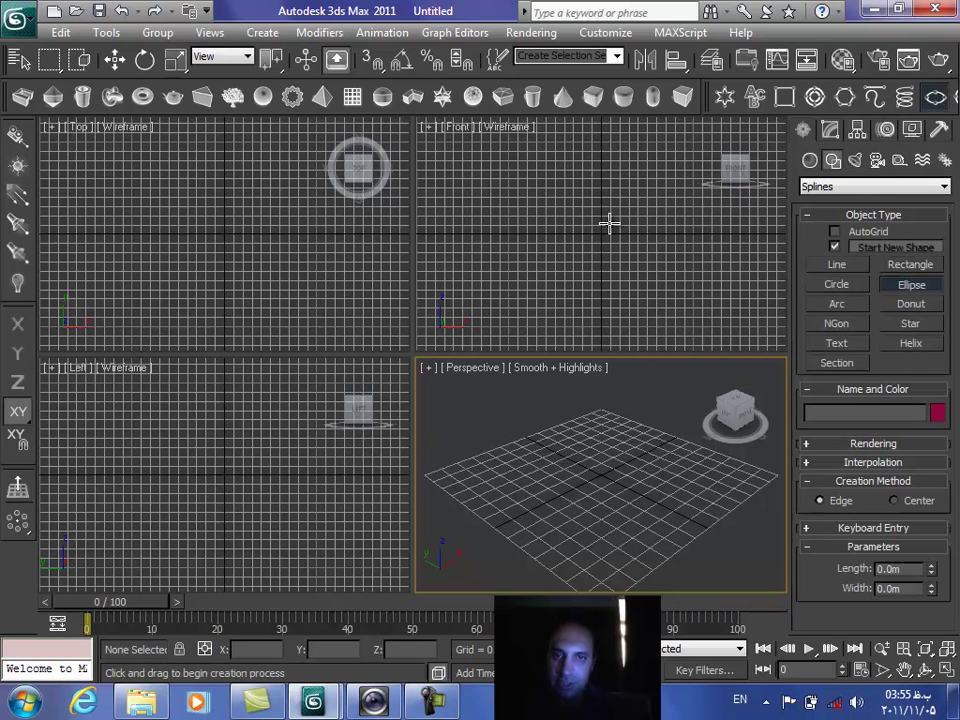
drag(224, 235, 292, 312)
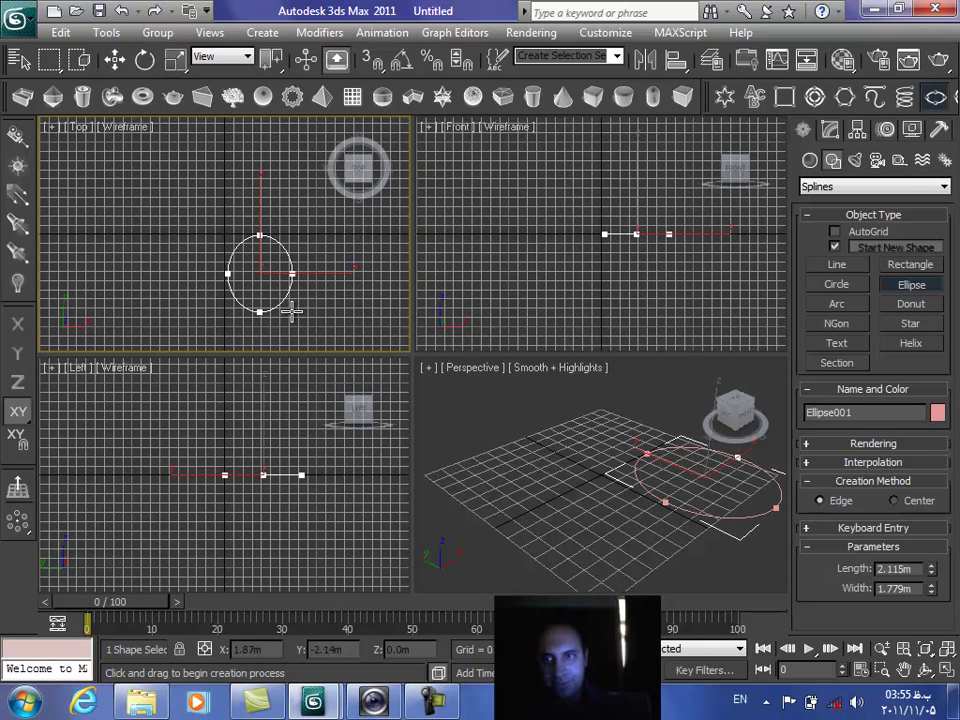
right_click(292, 312)
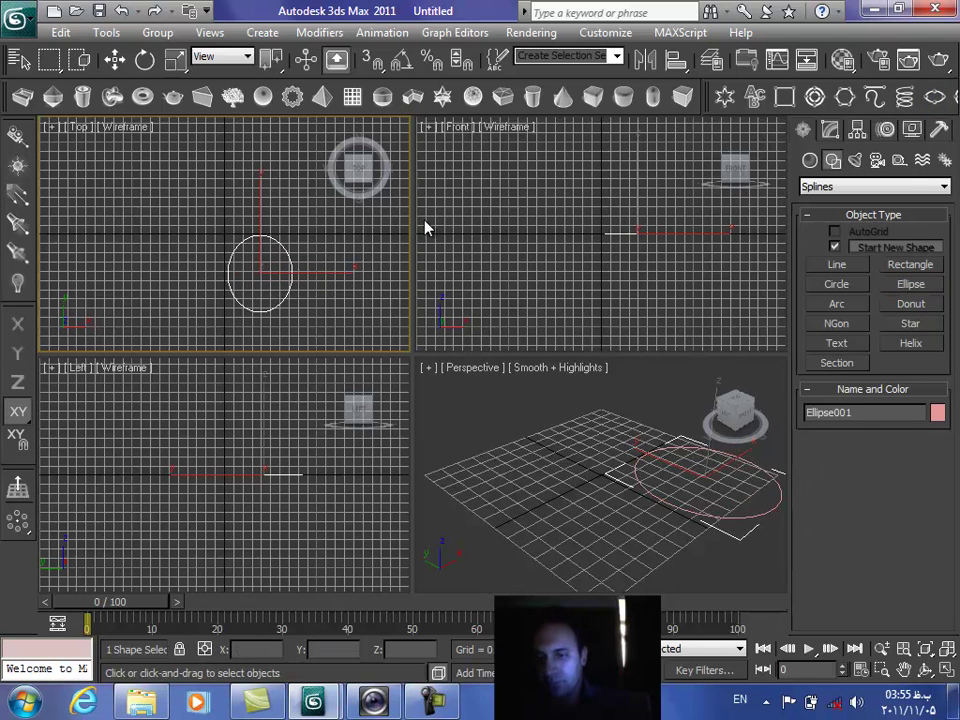
key(ctrl+a)
key(Delete)
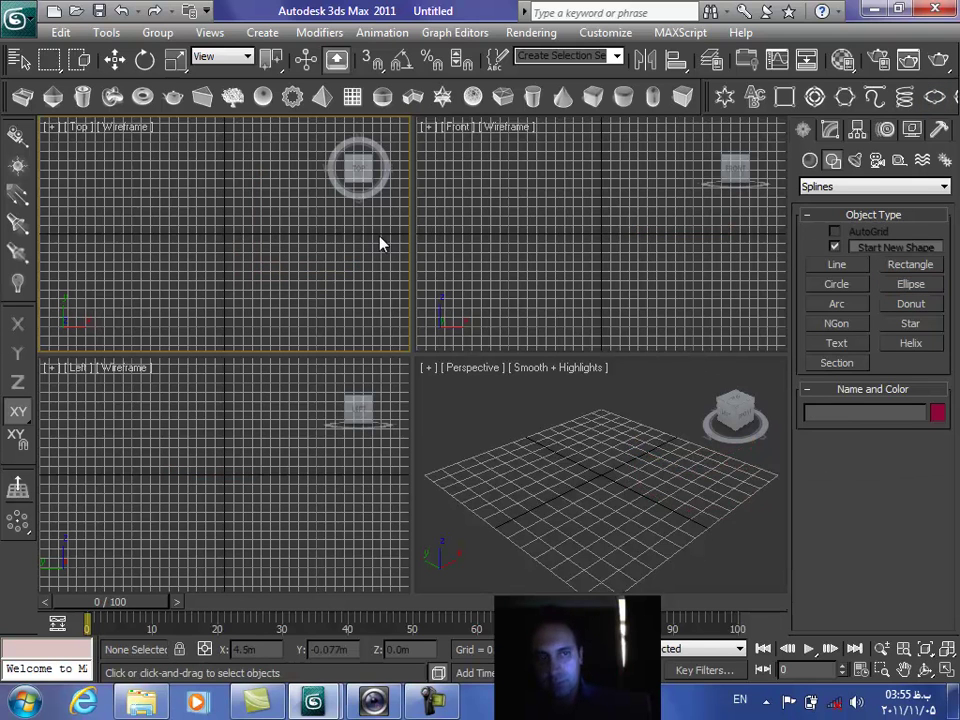
- Draw a circle of about 1.79 m radius in the Top view and a straight vertical line in the Front view
click(953, 104)
drag(176, 186, 216, 236)
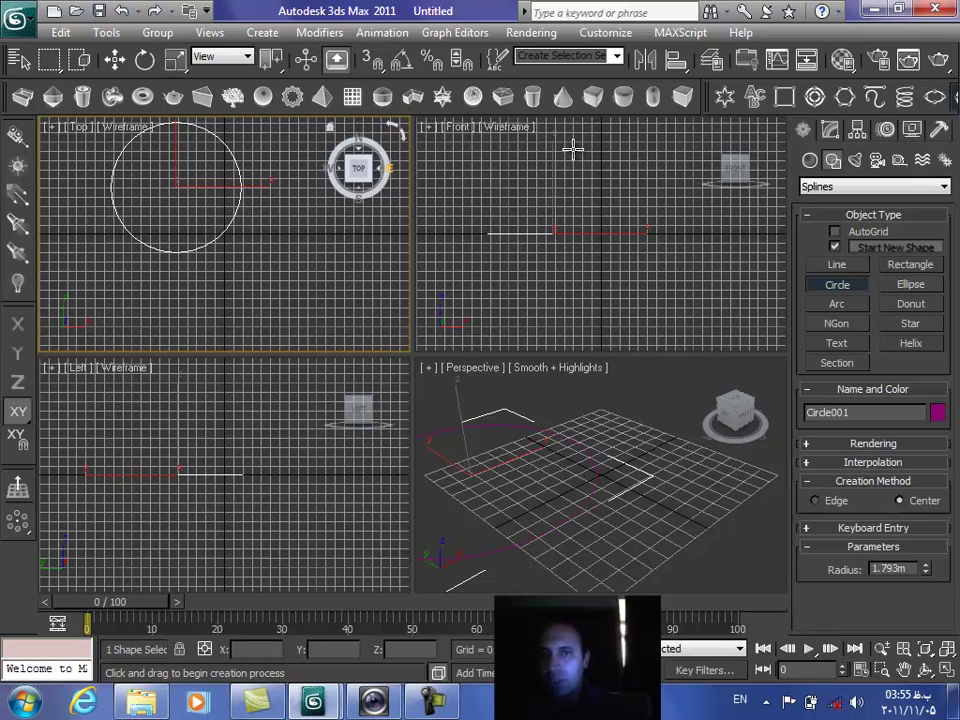
click(875, 97)
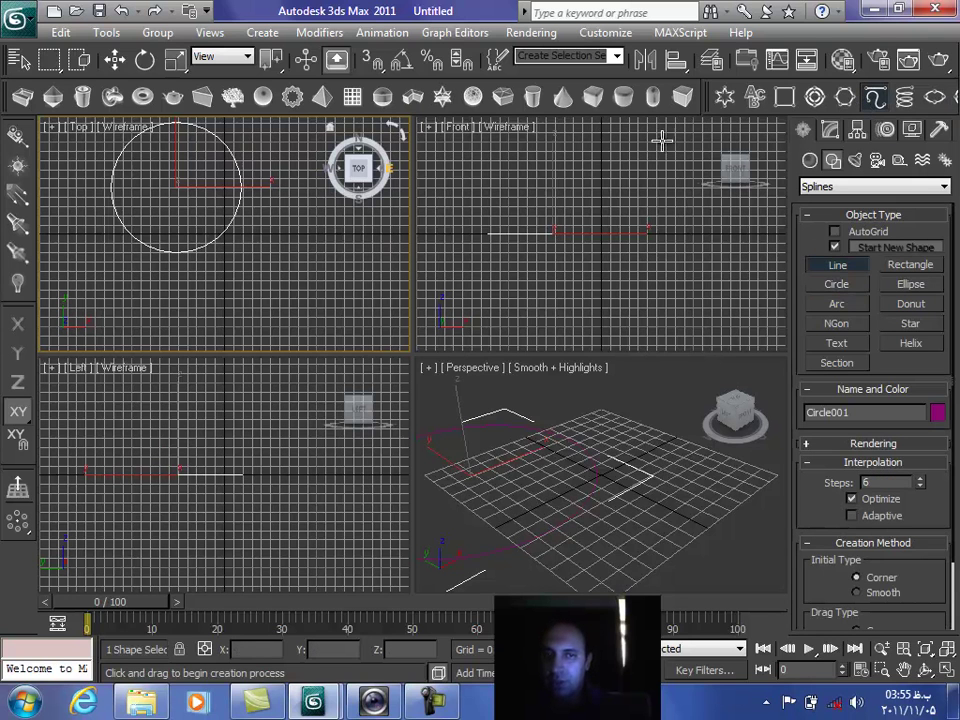
click(650, 128)
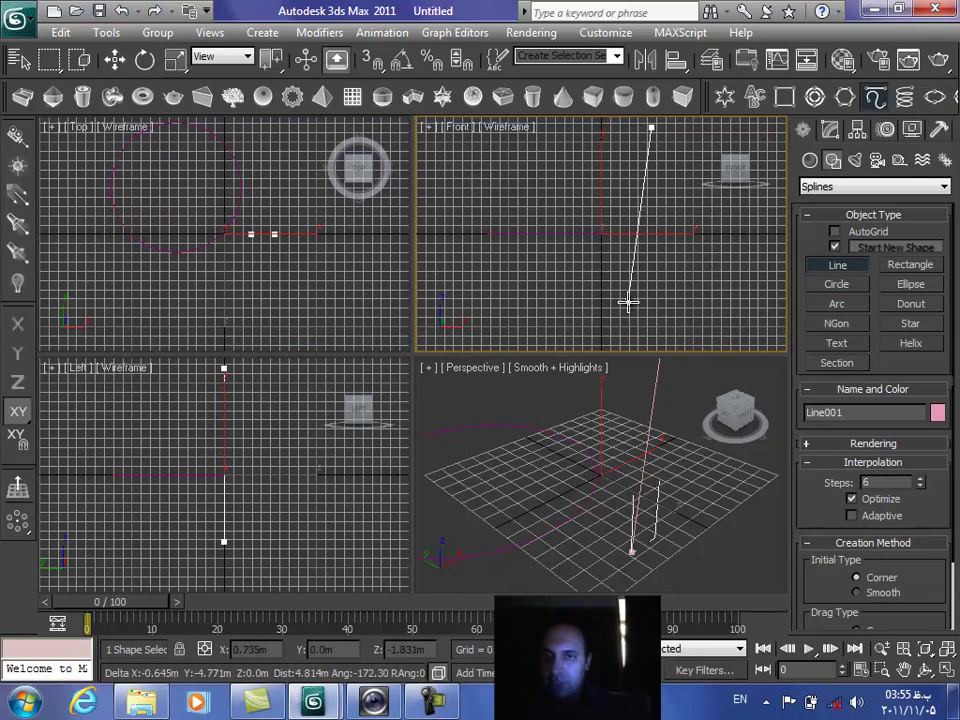
click(650, 333)
right_click(650, 333)
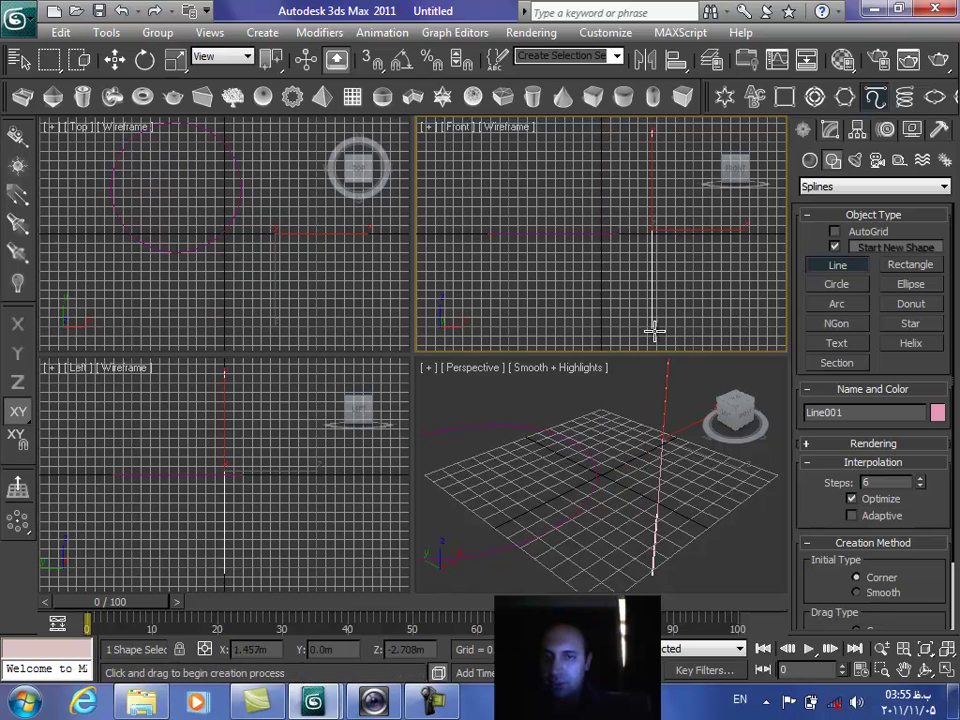
- Change the circle's object color to blue in the enlarged Perspective view
key(alt+w)
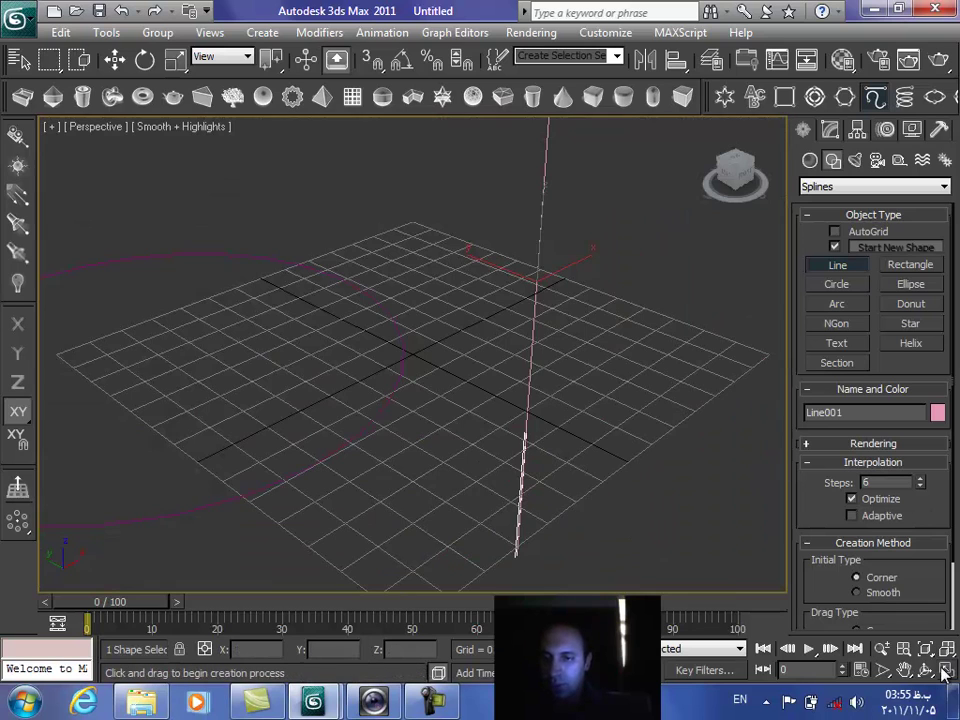
key(ctrl+r)
drag(452, 427, 401, 326)
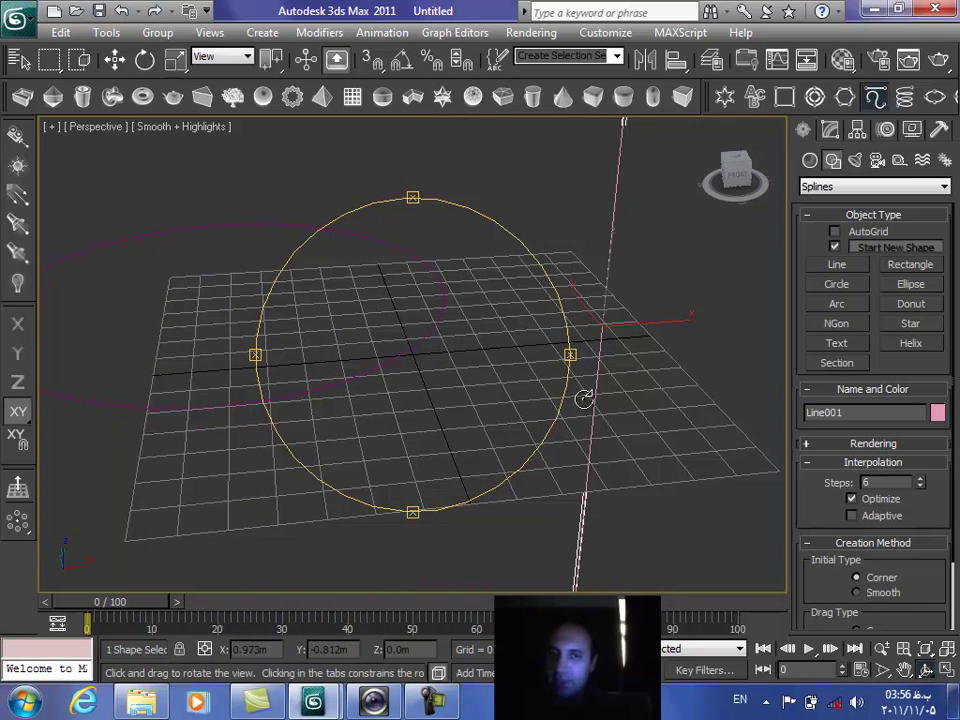
click(115, 60)
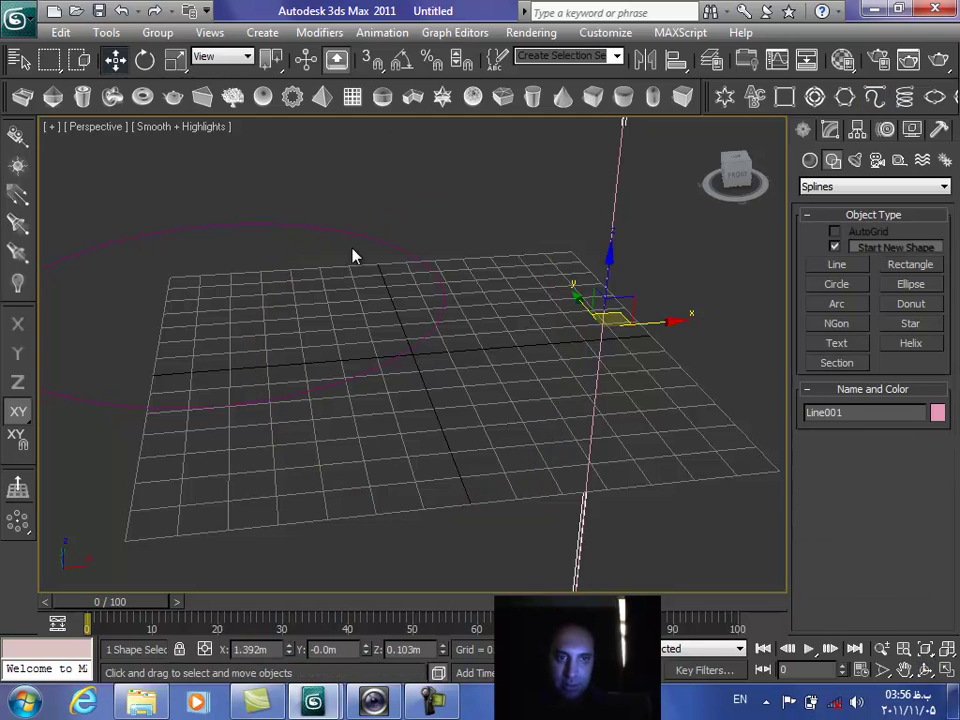
click(439, 294)
click(830, 130)
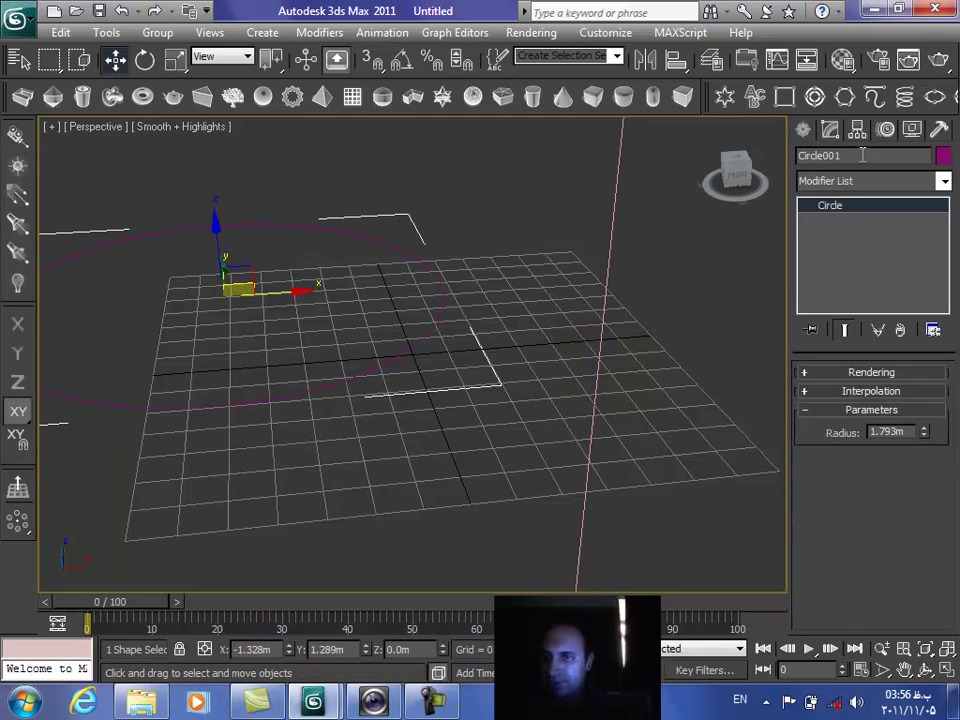
click(943, 157)
click(555, 295)
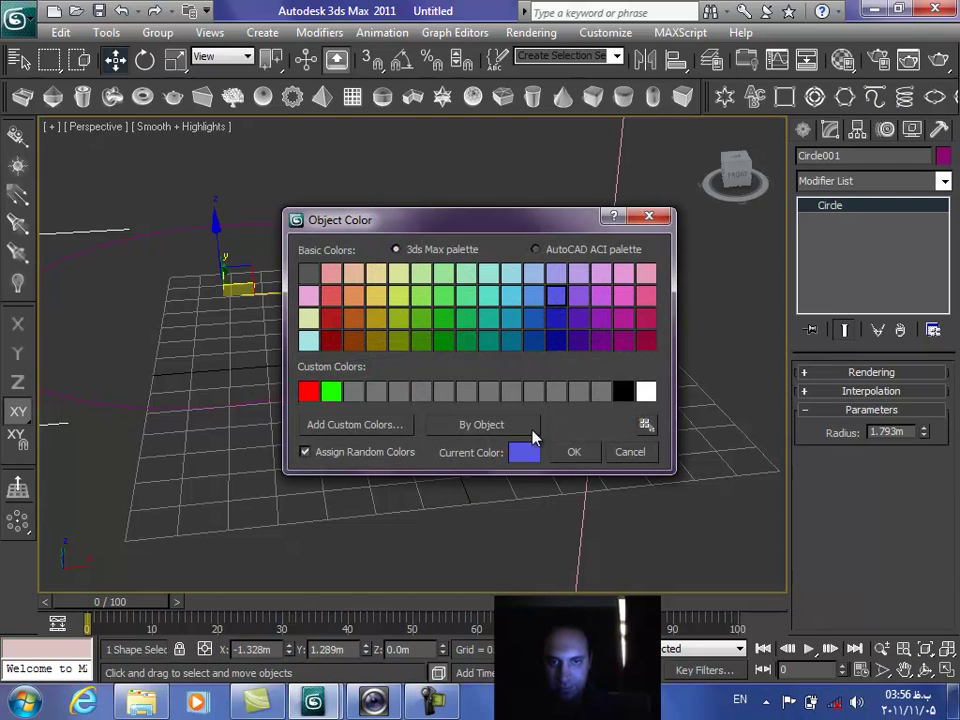
click(578, 453)
click(276, 490)
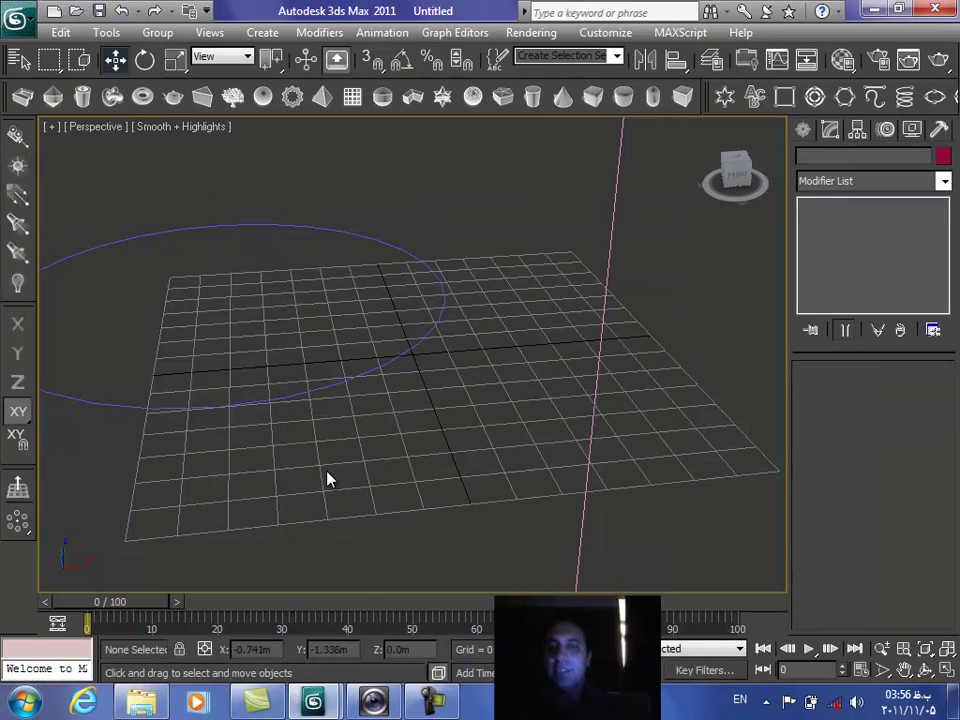
- Create a Loft compound object from the blue circle, using the vertical line as its path
scroll(606, 308, down, 3)
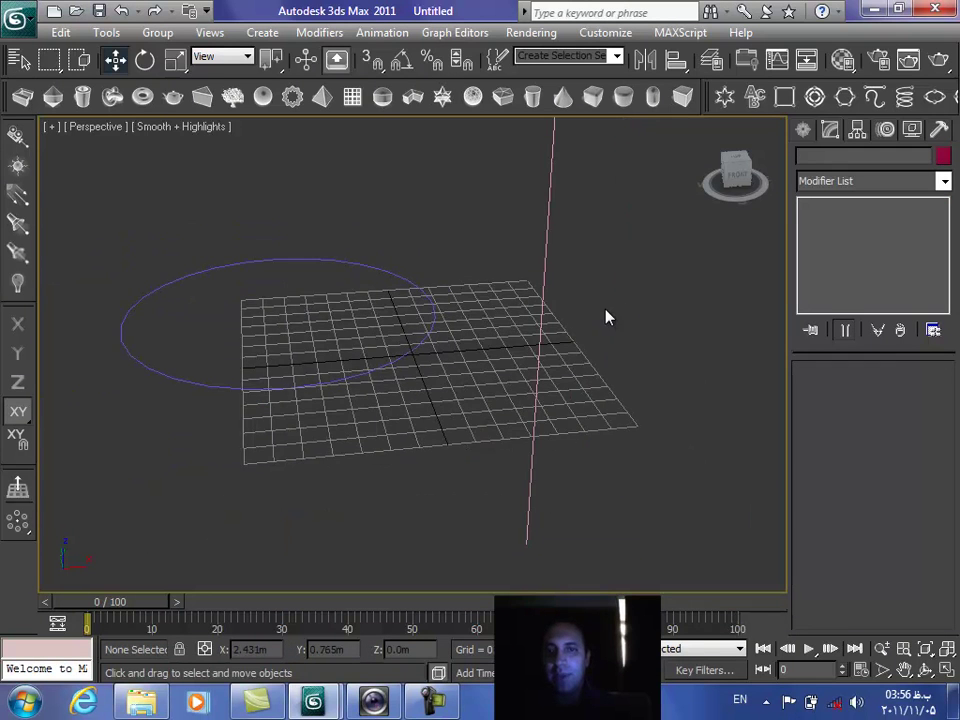
scroll(606, 318, up, 2)
click(882, 649)
drag(455, 280, 551, 480)
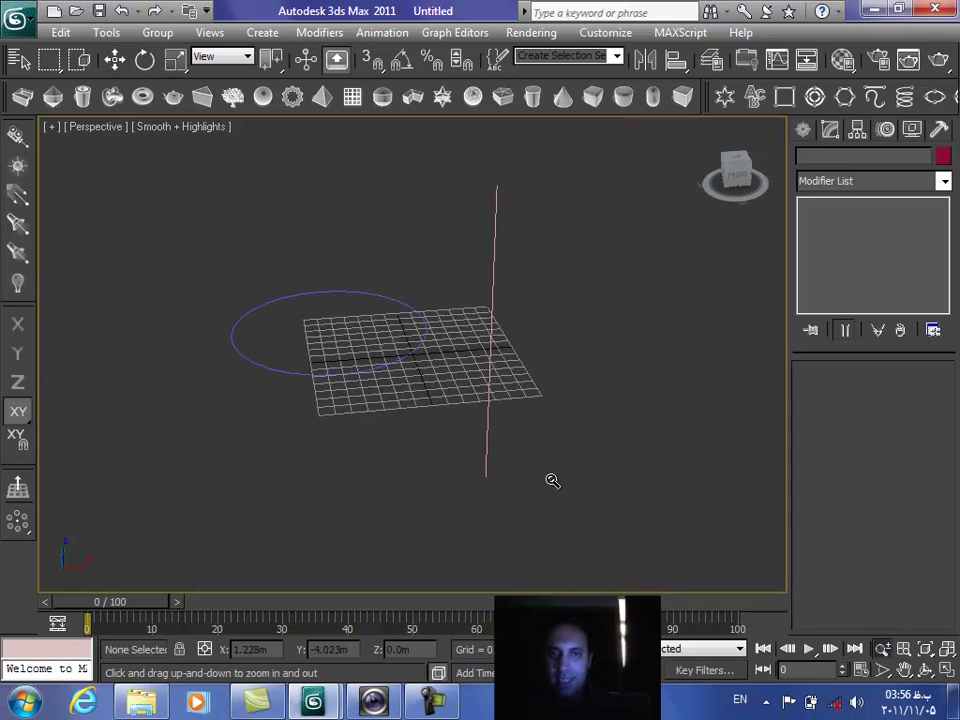
click(116, 59)
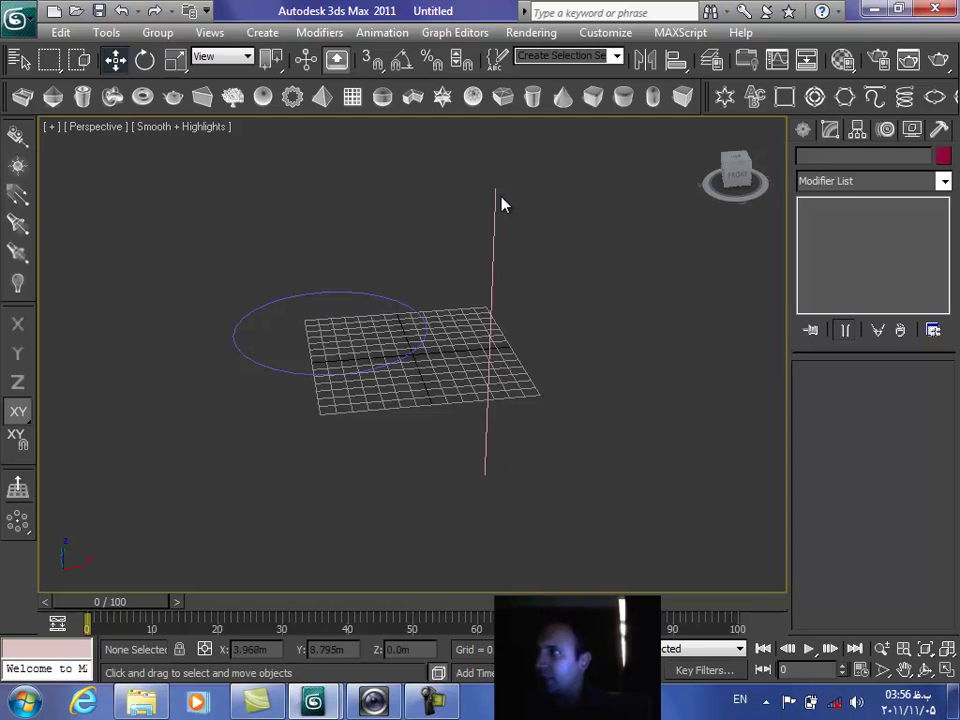
click(383, 368)
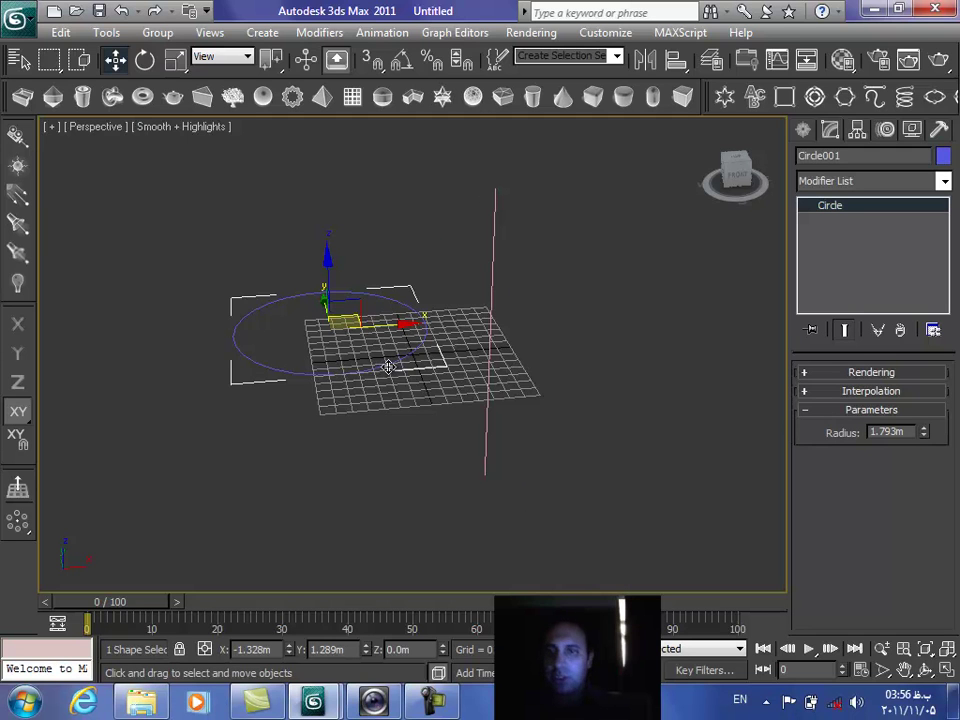
click(803, 131)
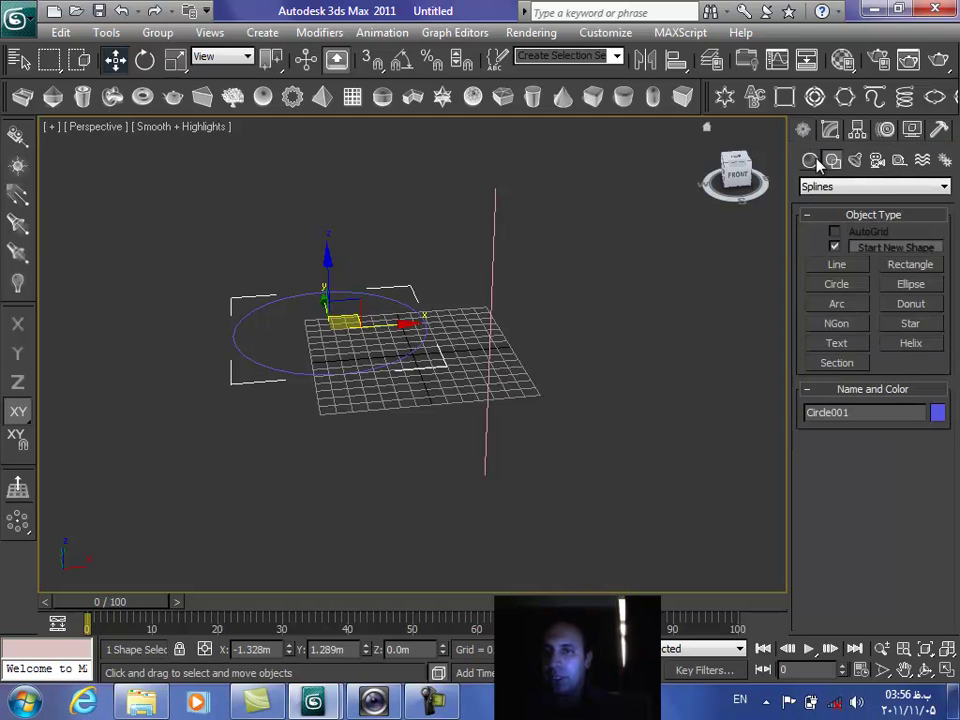
click(811, 161)
click(817, 187)
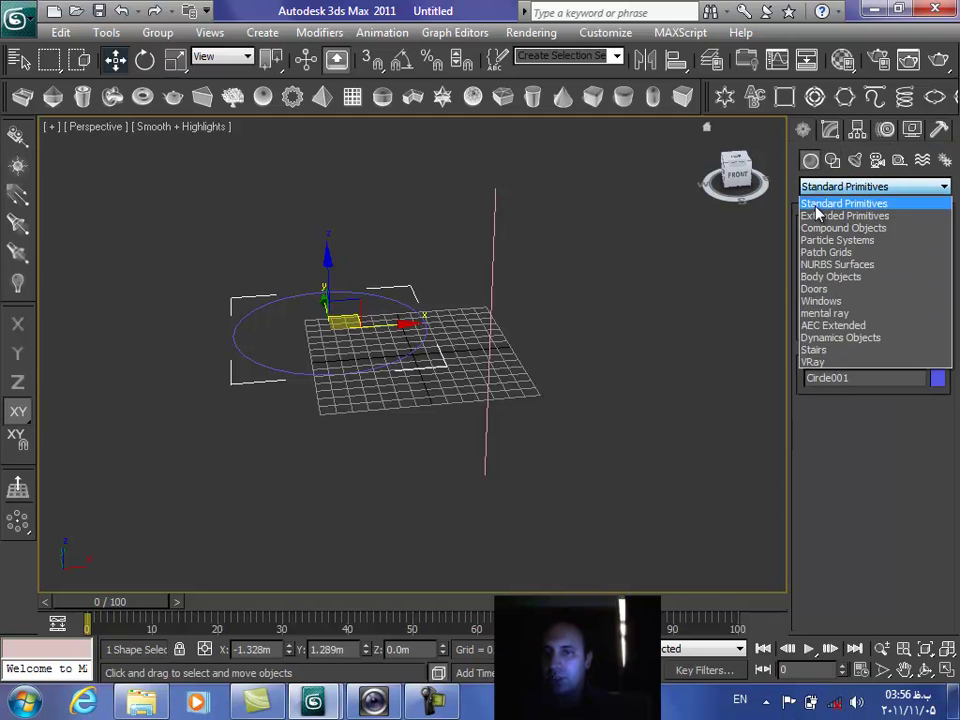
click(830, 228)
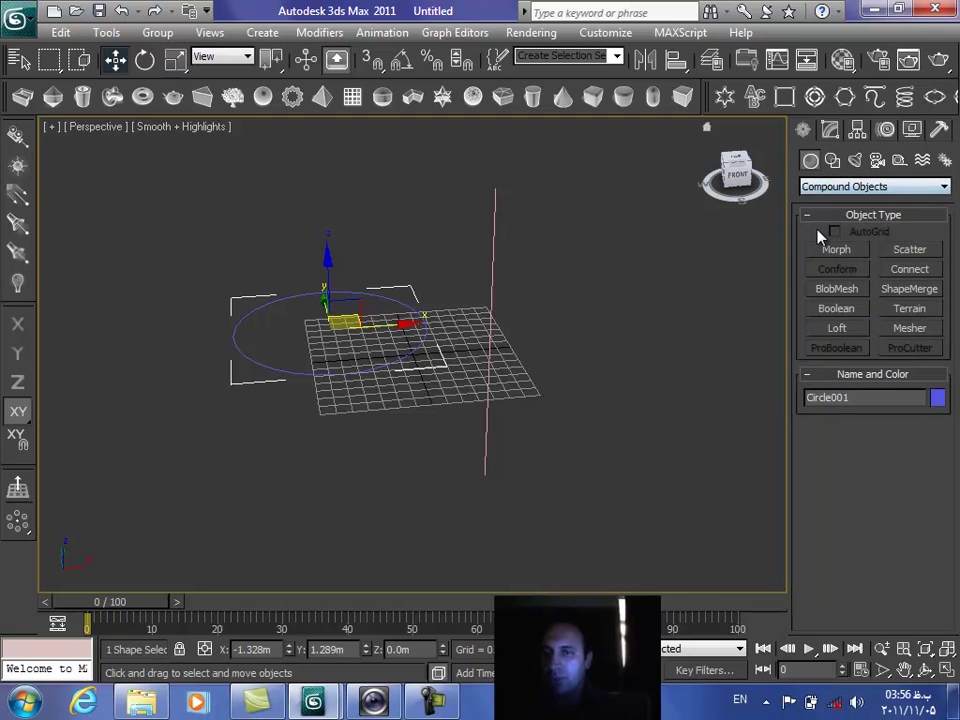
click(824, 333)
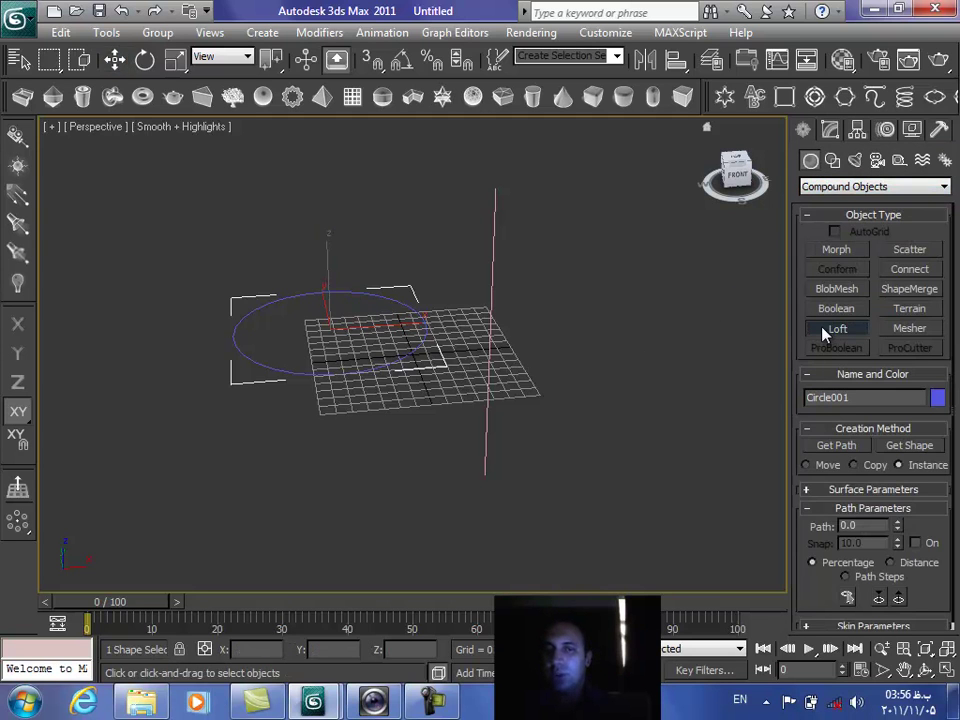
click(837, 446)
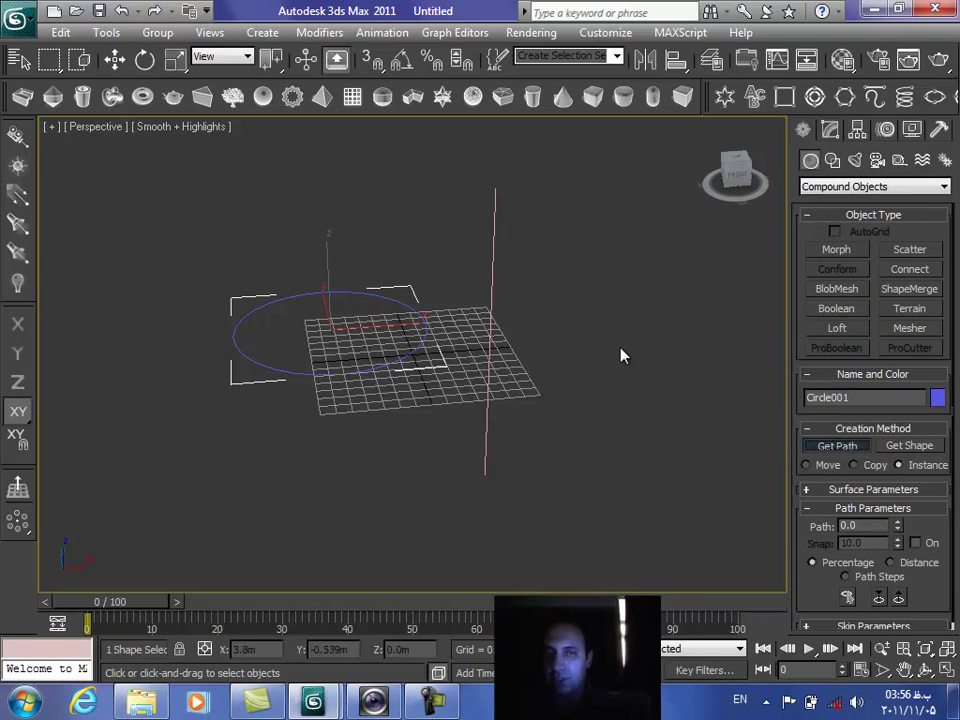
click(494, 233)
click(924, 651)
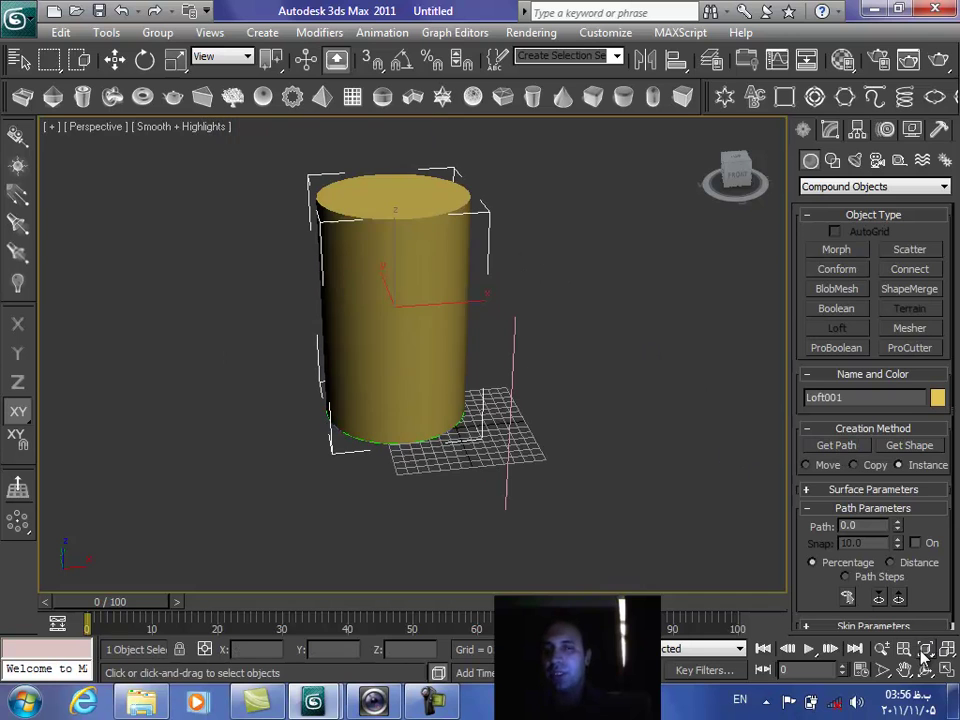
- Move the lofted cylinder along X to about -6.31 m and delete the source circle and line
click(117, 62)
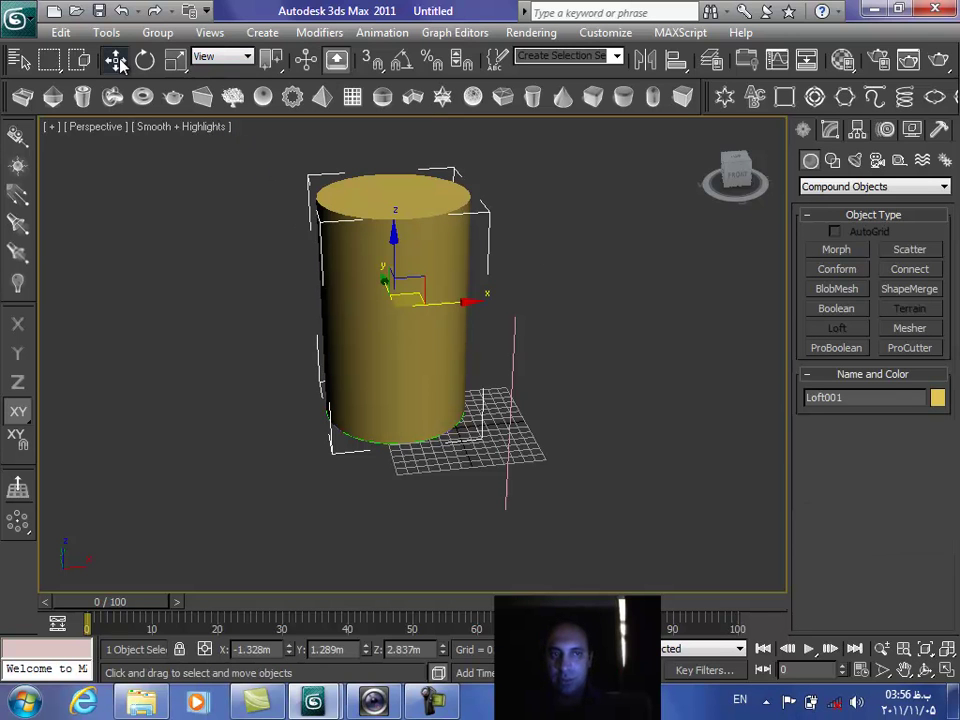
drag(432, 286, 258, 316)
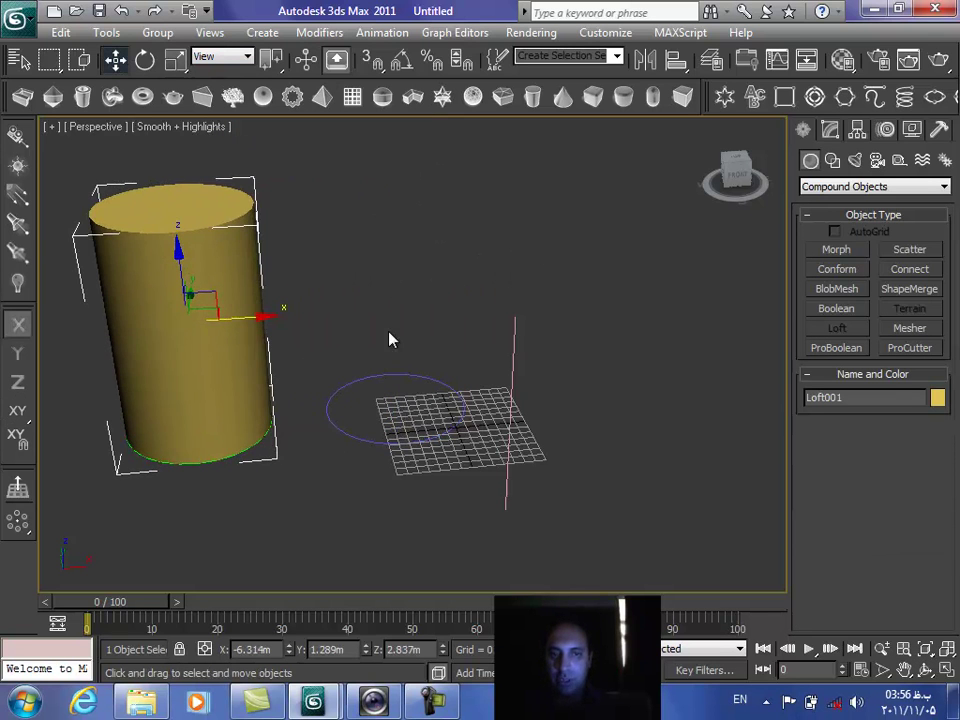
drag(350, 296, 609, 529)
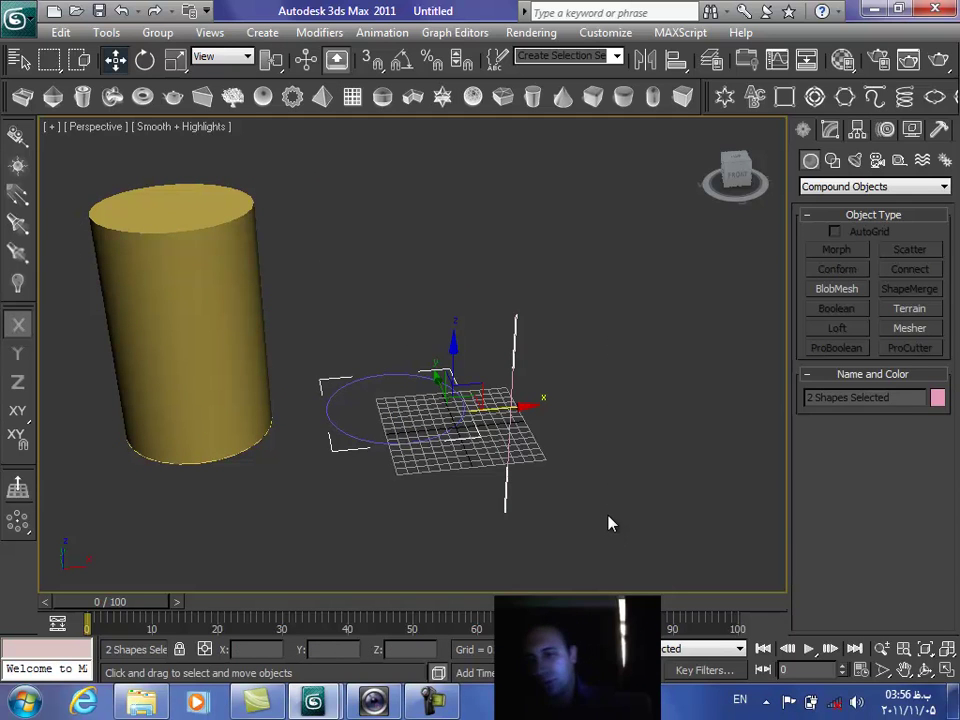
key(Delete)
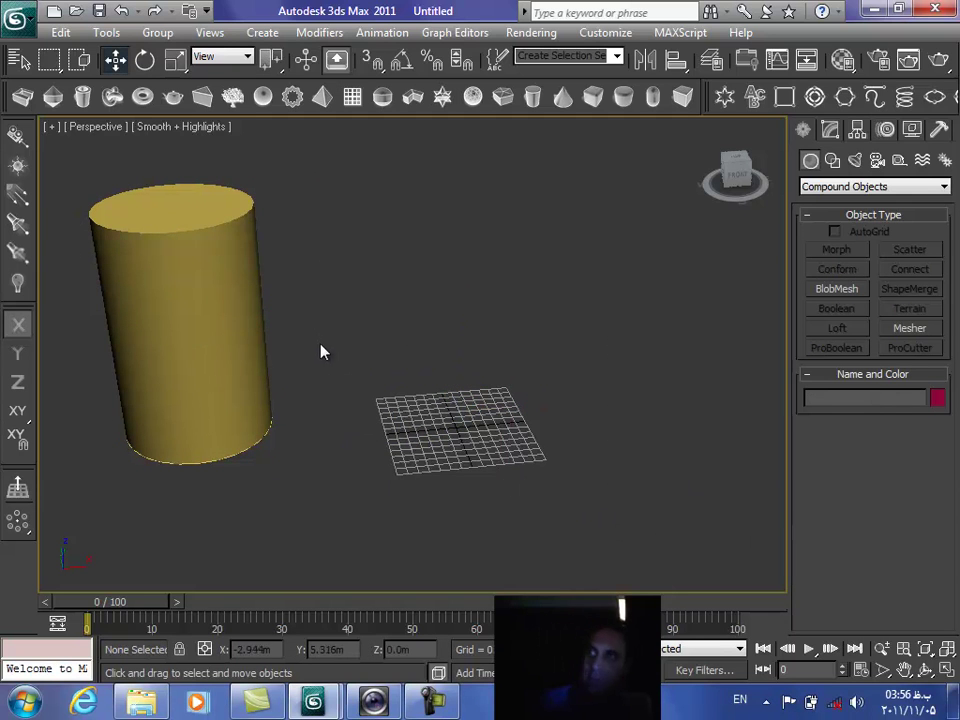
- Move the lofted cylinder along X back over the grid and delete it
click(214, 317)
drag(264, 317, 504, 345)
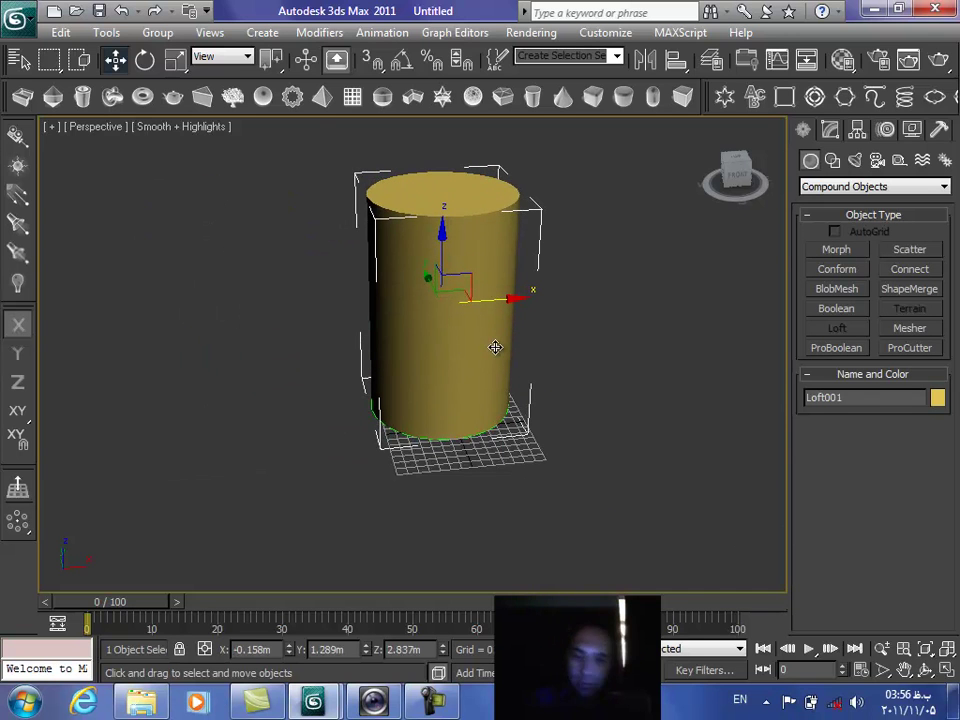
key(Delete)
- Draw a six-pointed star at the Top view's origin, Radius 1 about 2.11 m and Radius 2 about 1.69 m, and open its parameters for editing
key(t)
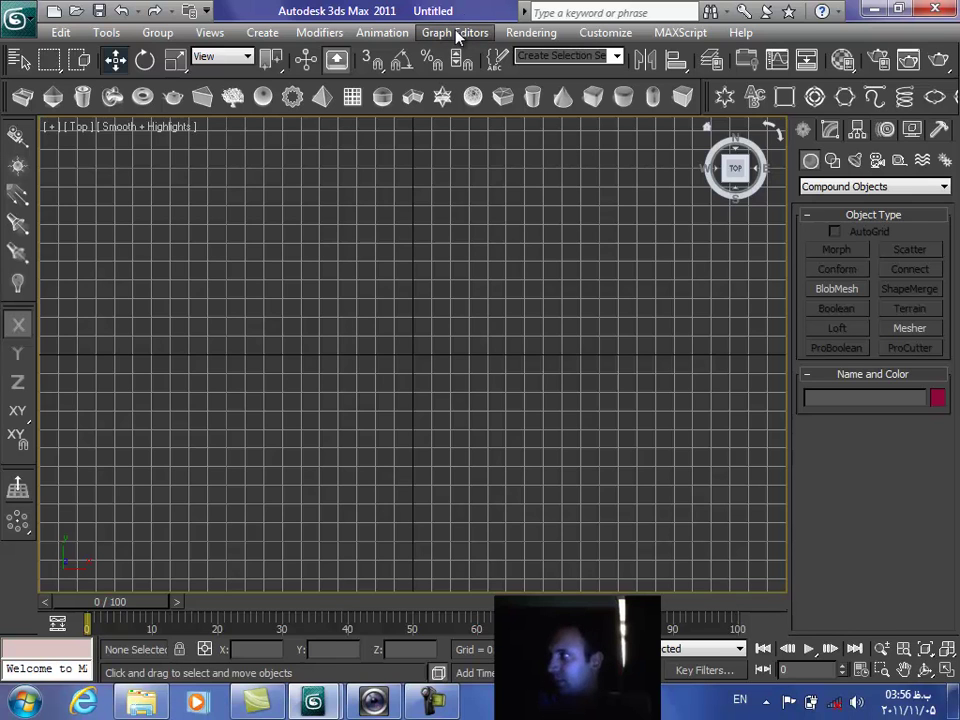
click(830, 163)
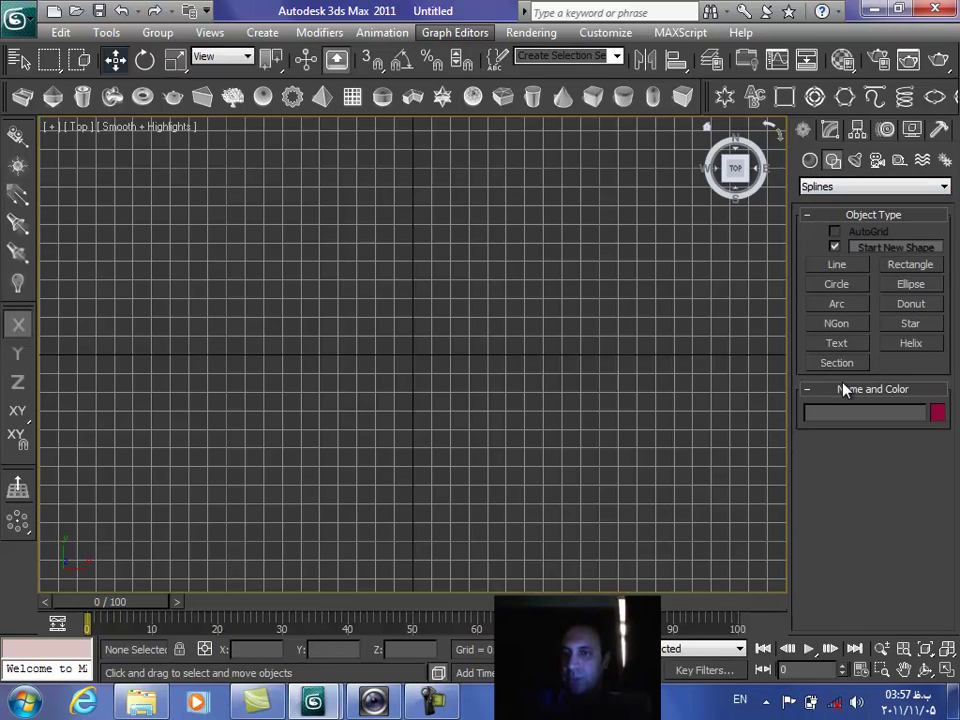
click(910, 323)
drag(411, 354, 548, 427)
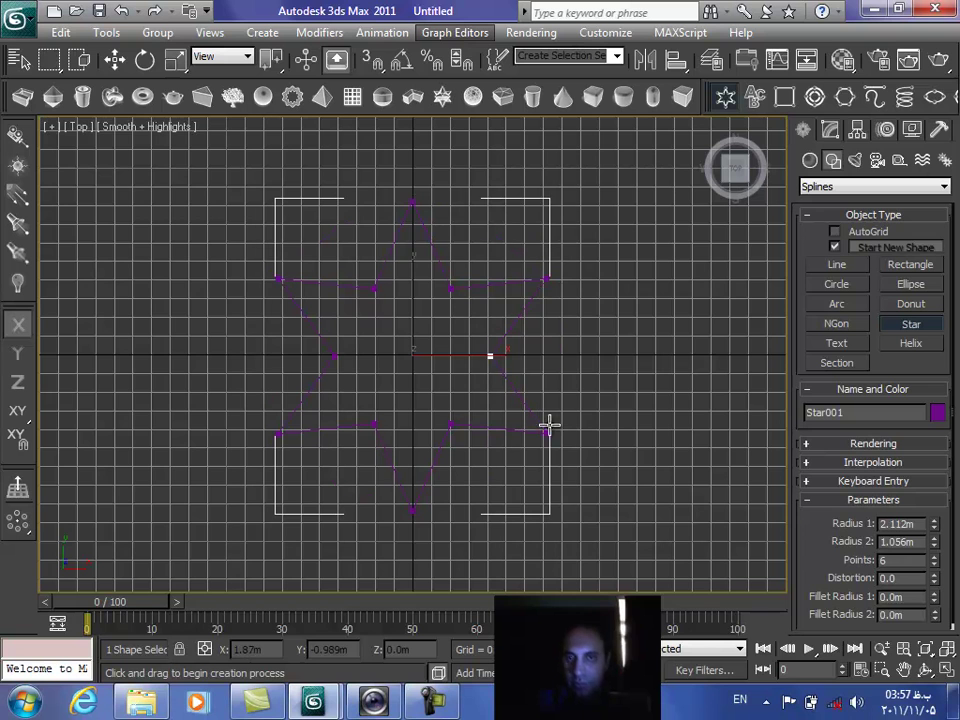
click(535, 360)
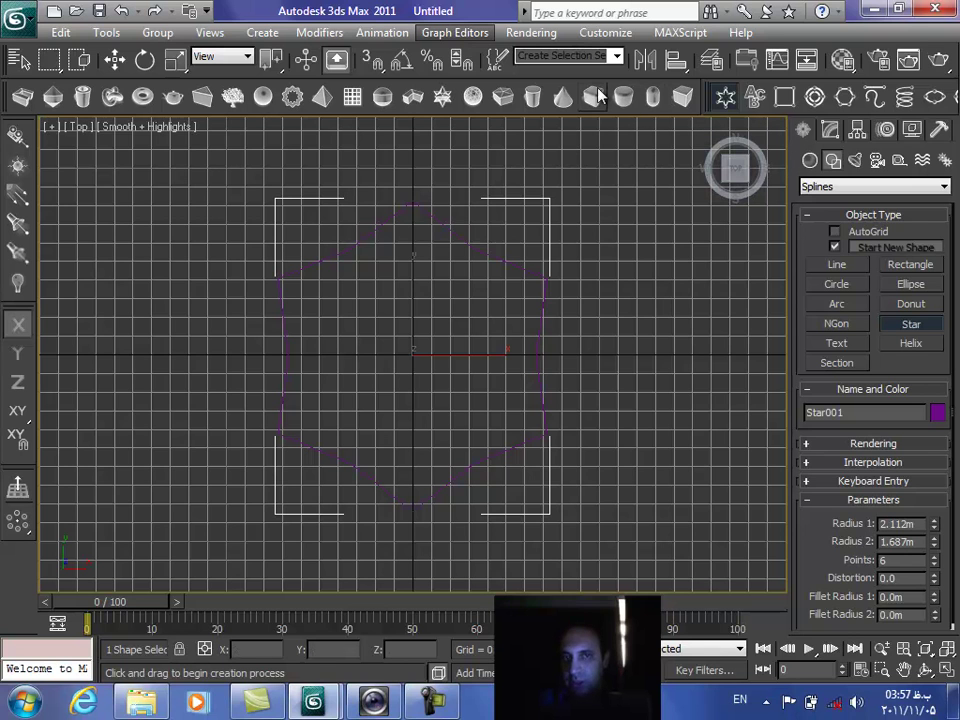
click(116, 62)
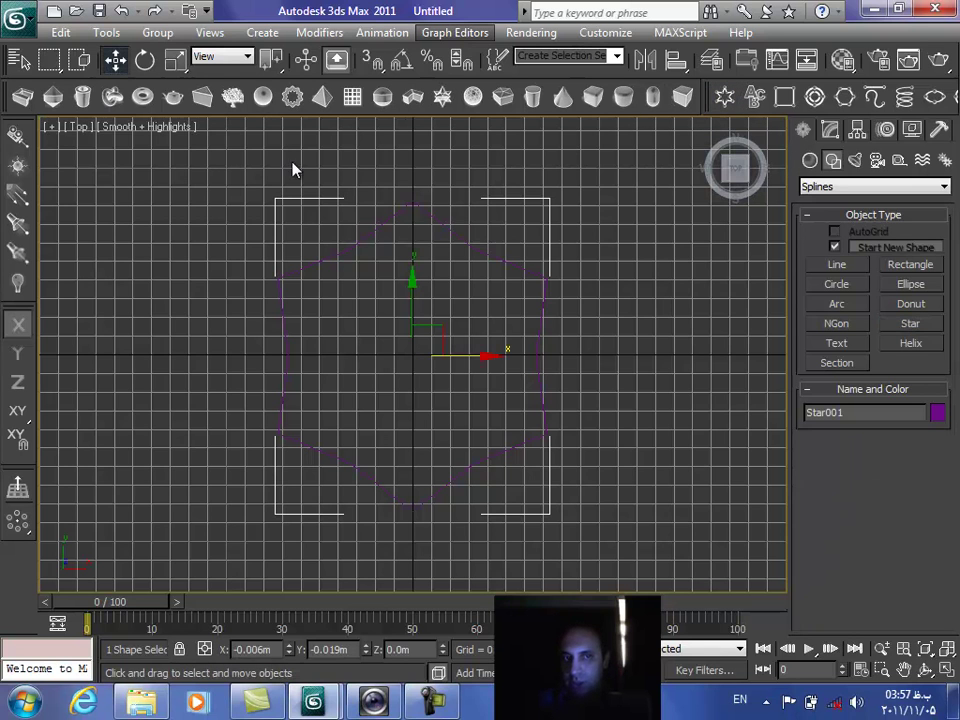
click(830, 130)
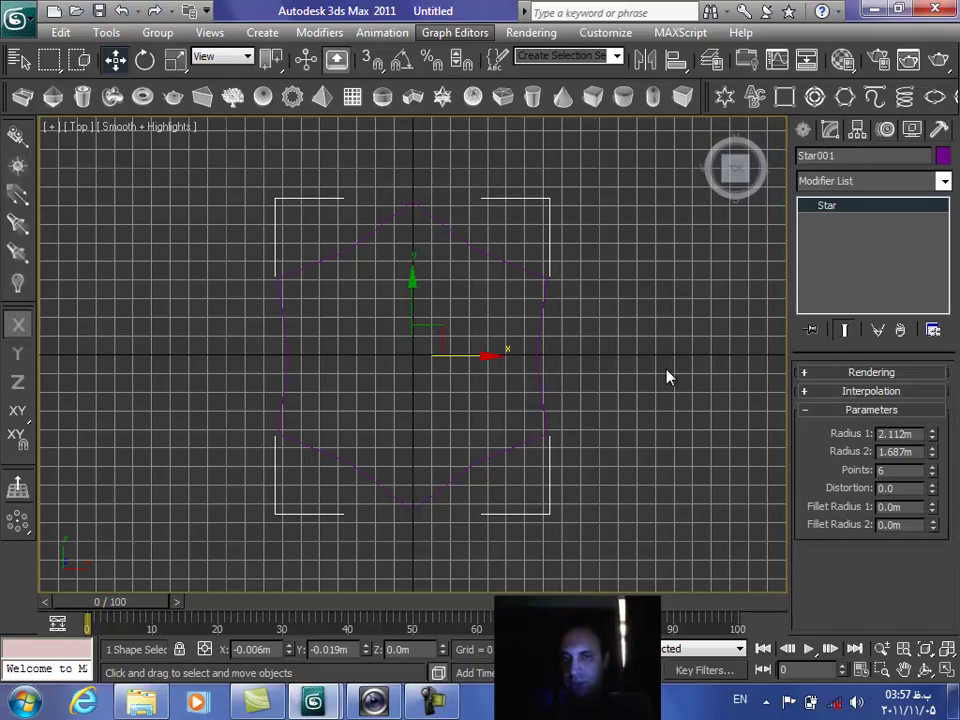
- Convert the six-pointed star into an editable spline
right_click(544, 288)
mouse_move(600, 448)
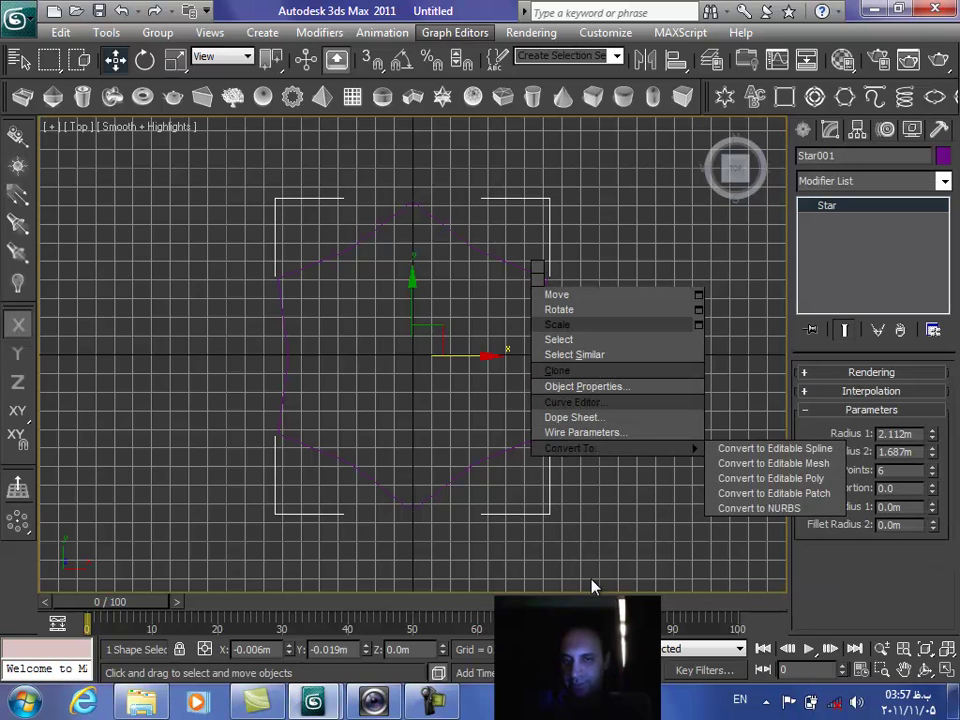
click(773, 451)
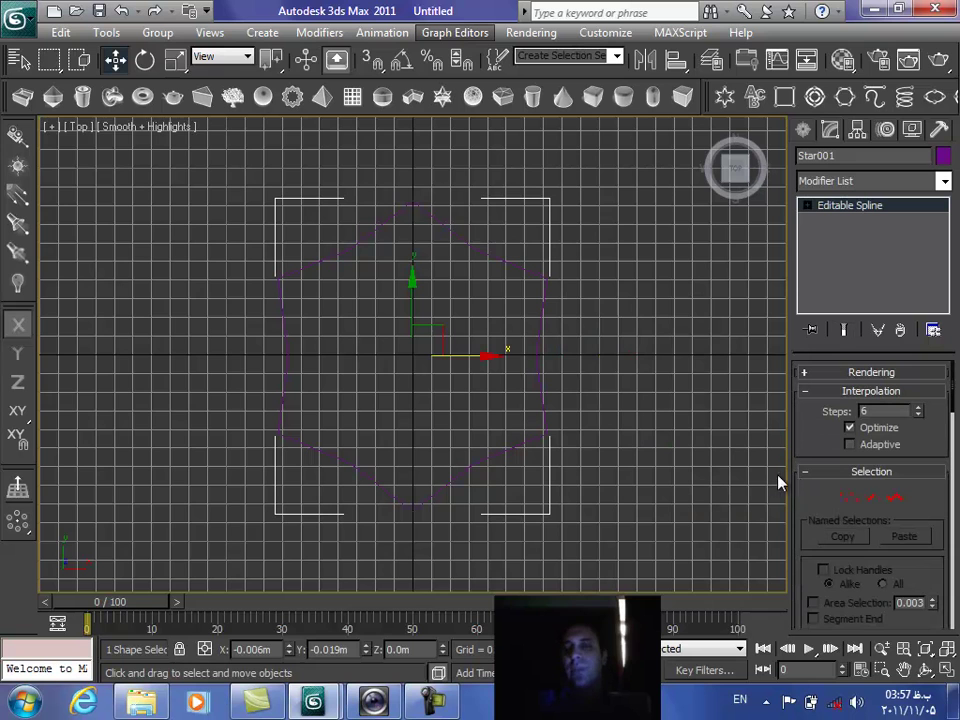
- Smooth all the vertices of the star spline to round its corners, and leave vertex editing
click(849, 498)
drag(236, 170, 606, 586)
right_click(529, 355)
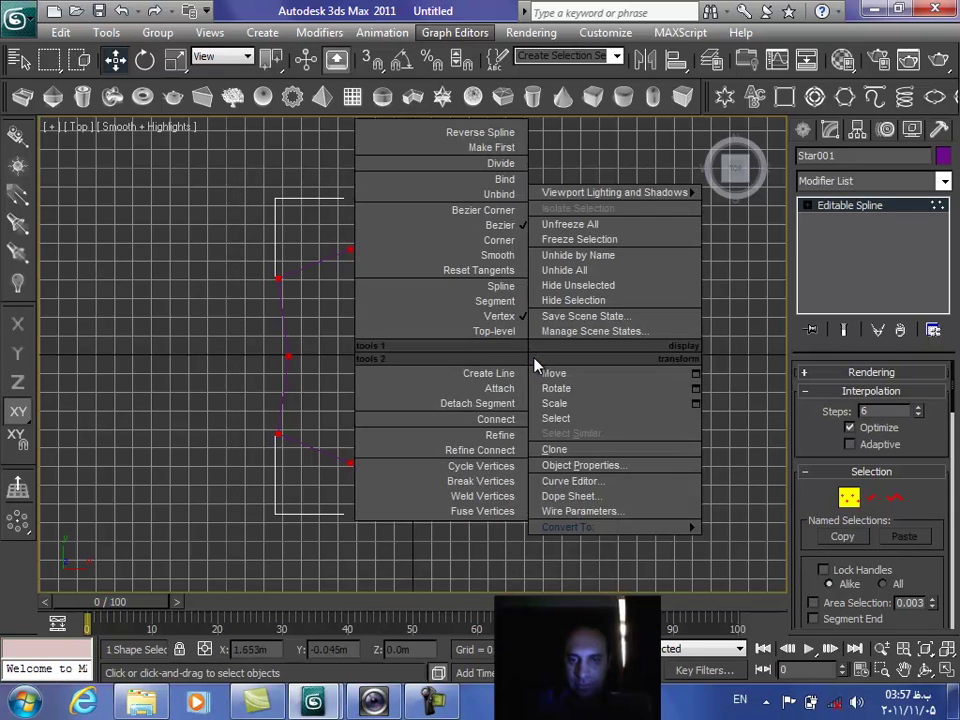
click(481, 269)
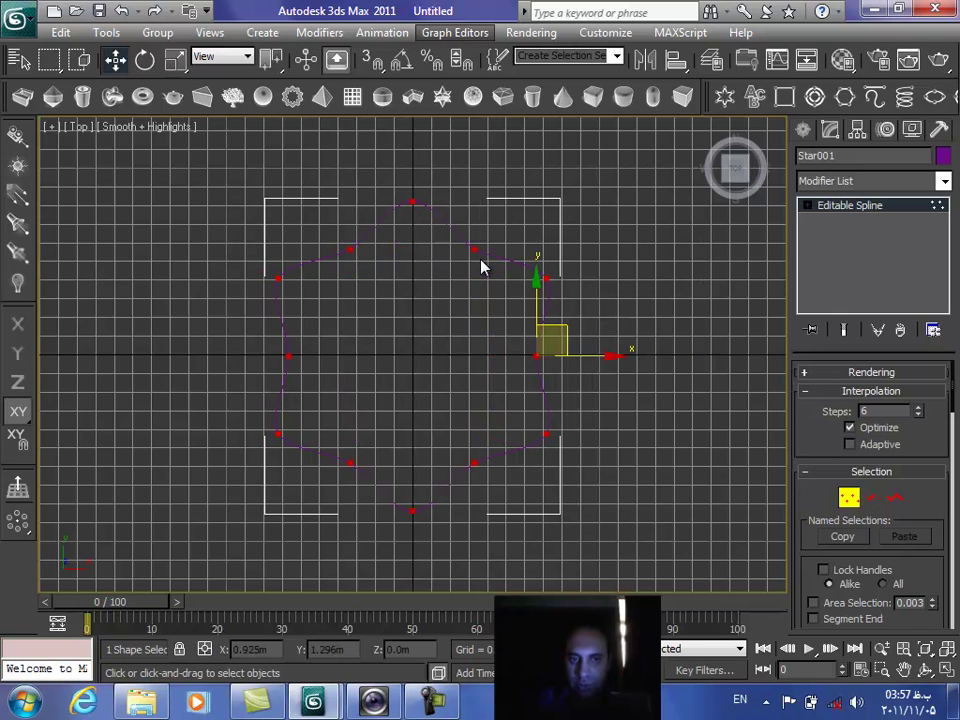
click(641, 450)
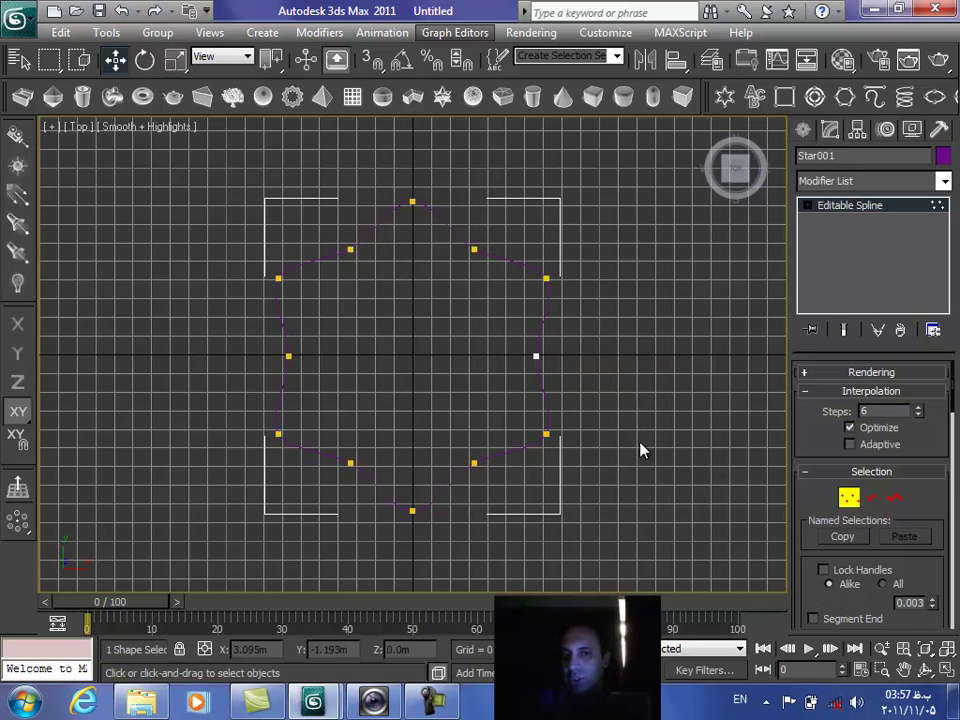
click(848, 497)
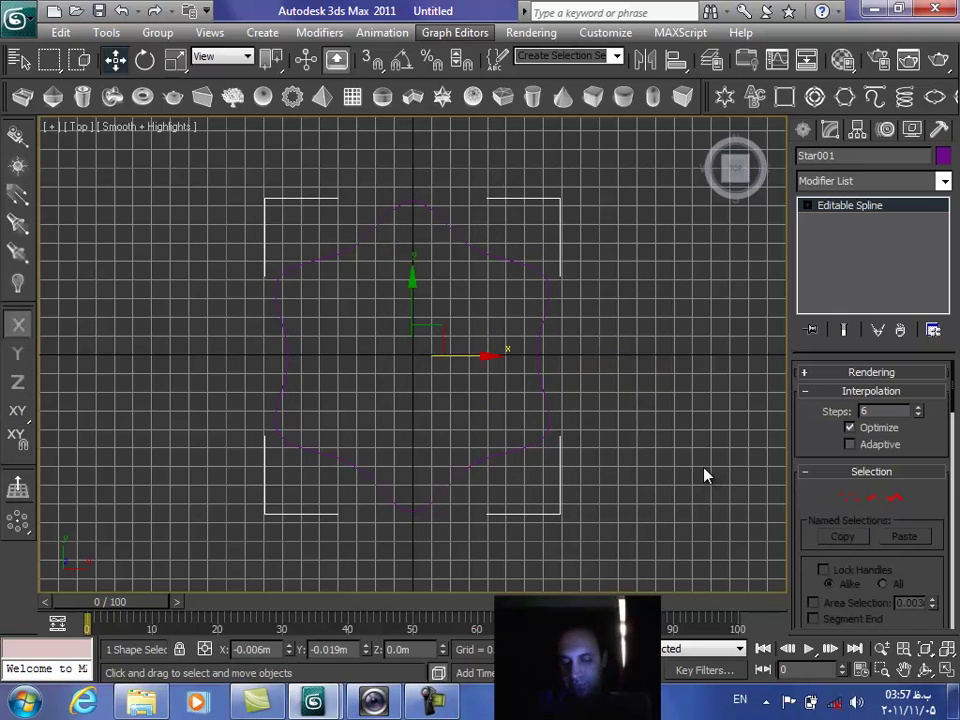
- Deselect the star, switch to the Front view and hide its grid
key(f)
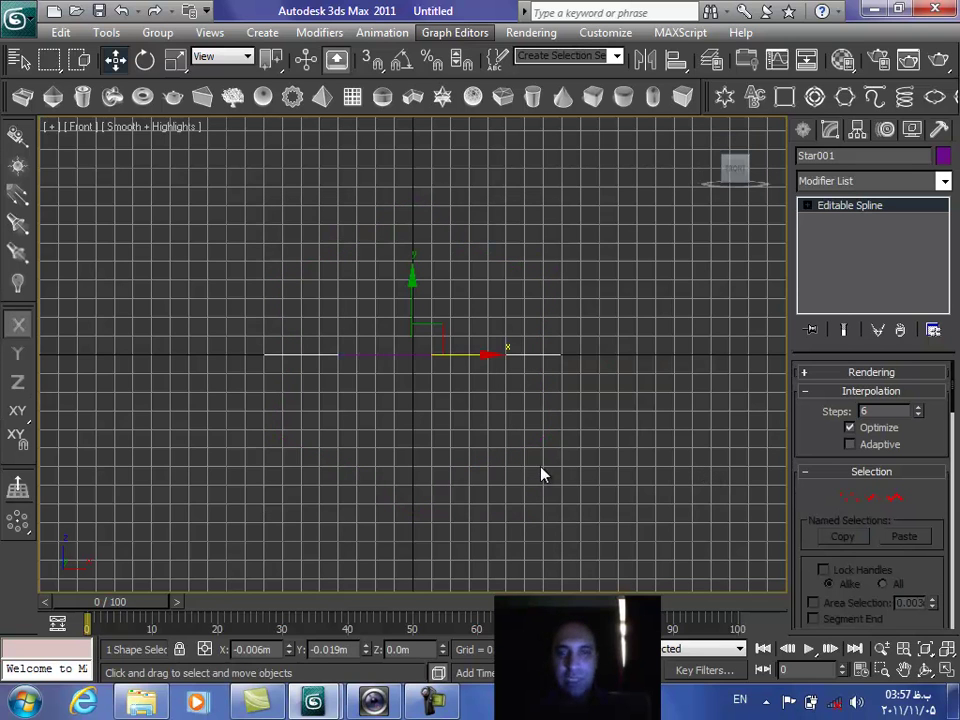
click(607, 460)
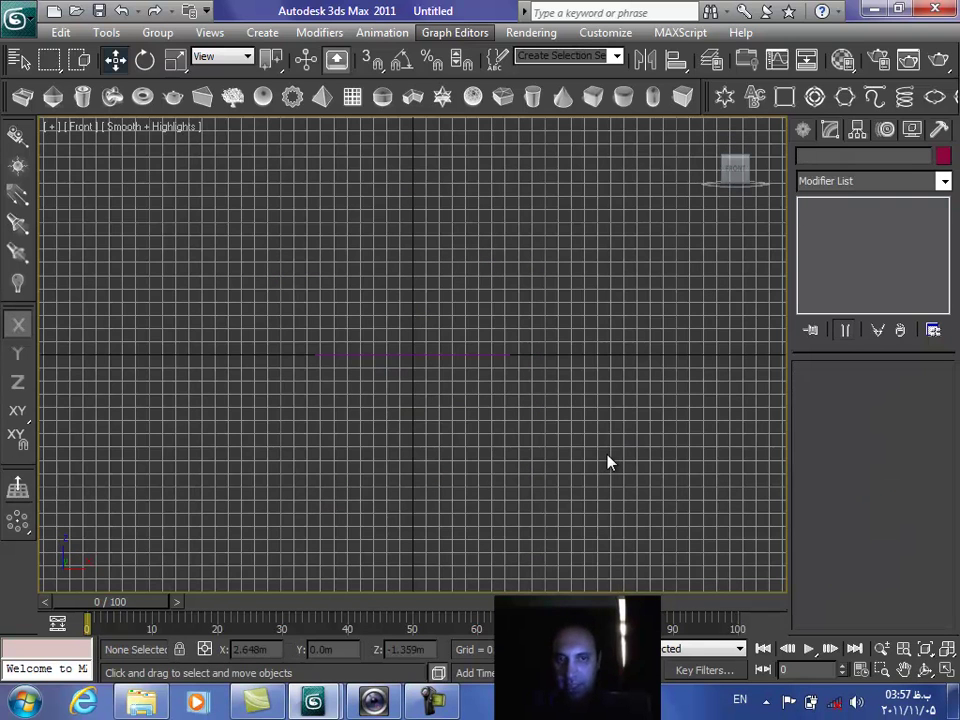
key(alt+z)
drag(606, 459, 666, 543)
key(g)
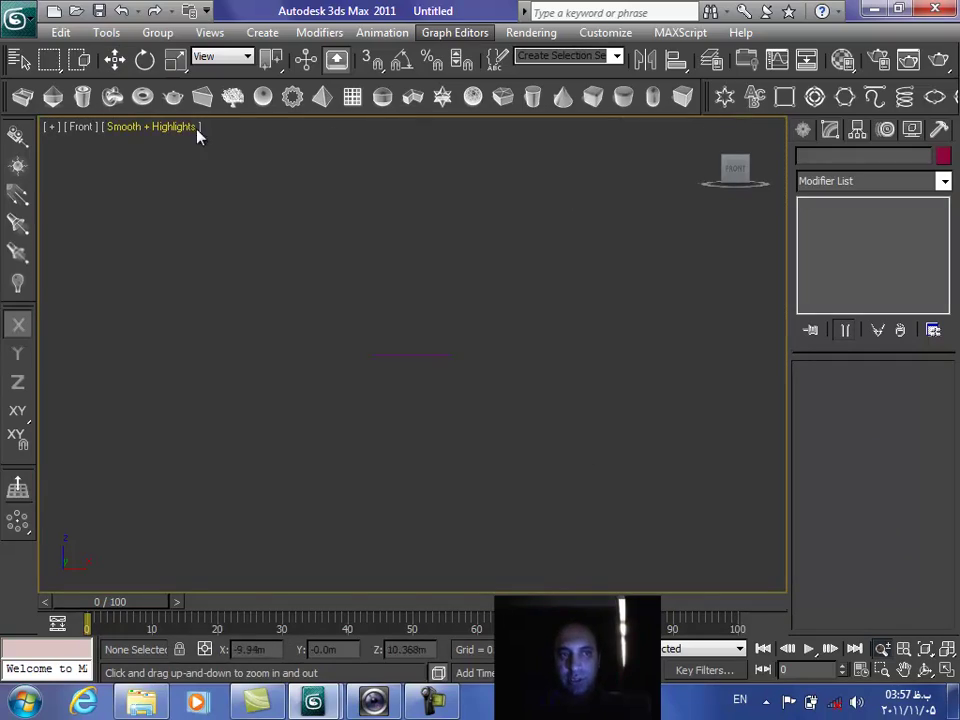
click(879, 100)
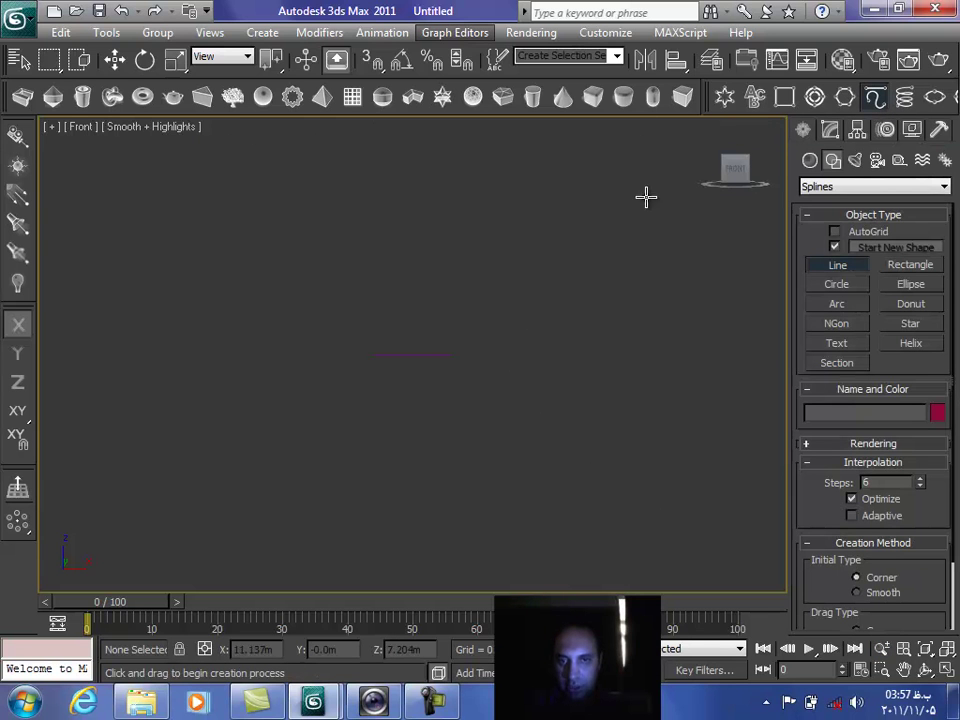
click(519, 213)
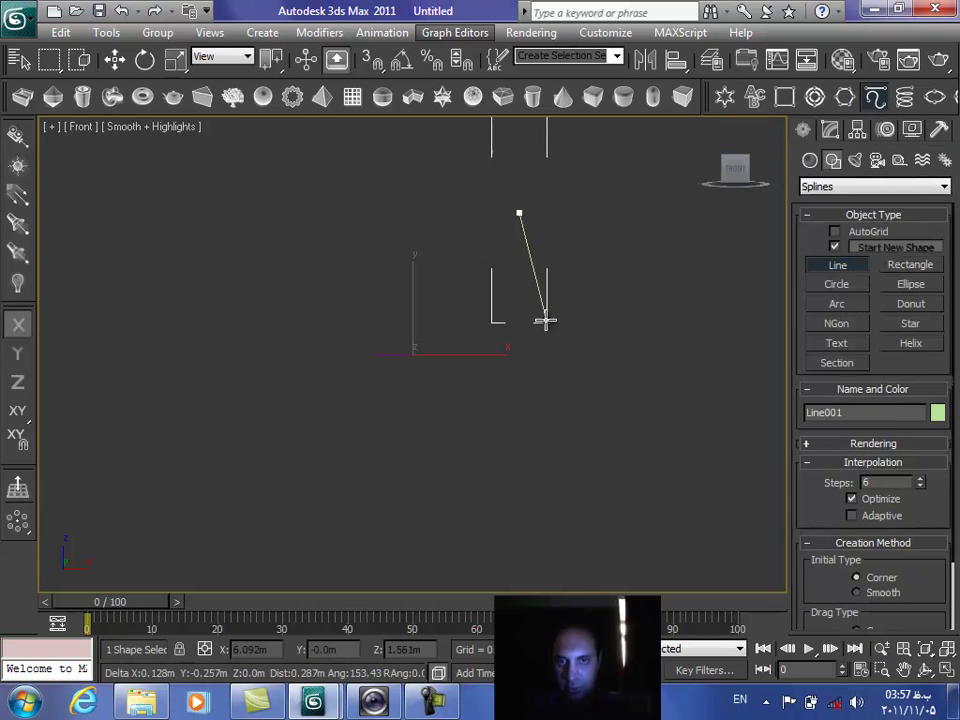
click(536, 508)
right_click(535, 540)
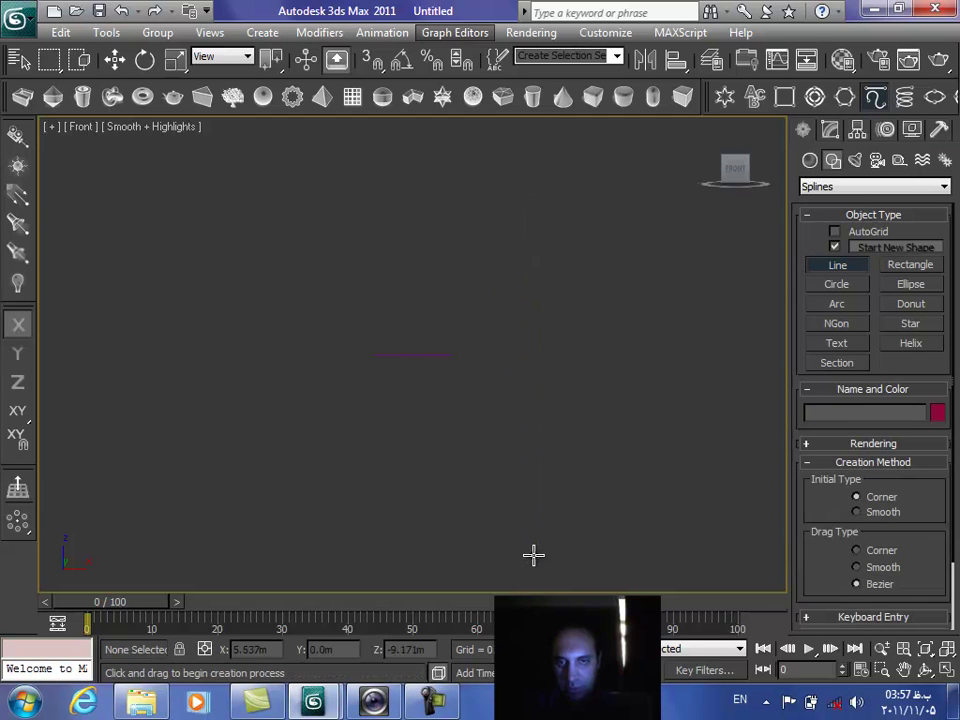
- Draw a straight vertical line about 14 m long beside the star in the Front view
click(514, 226)
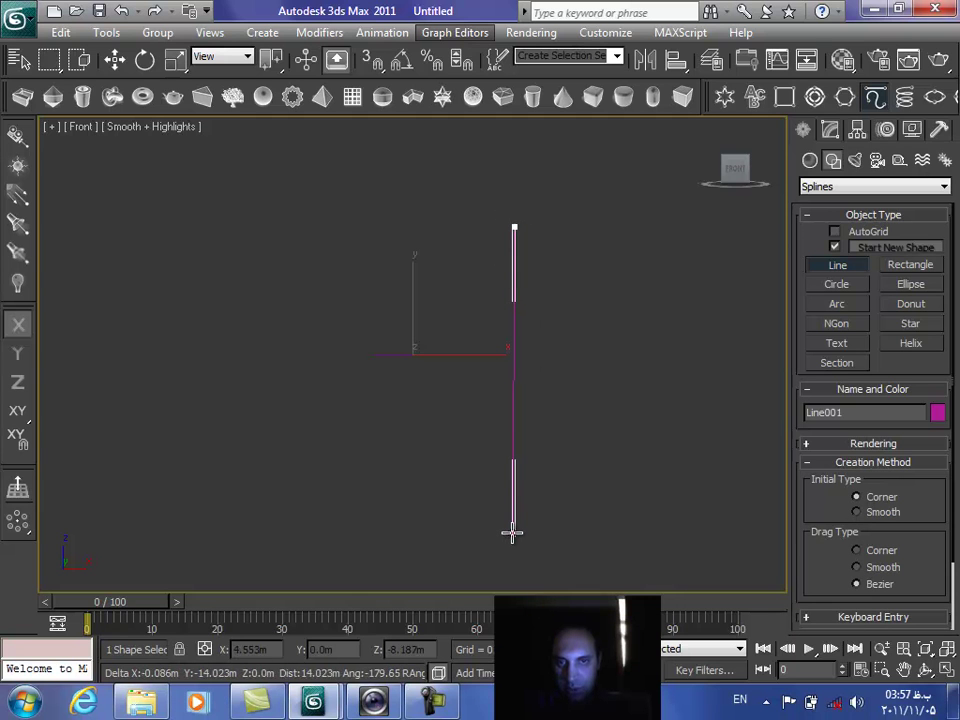
click(514, 538)
right_click(512, 538)
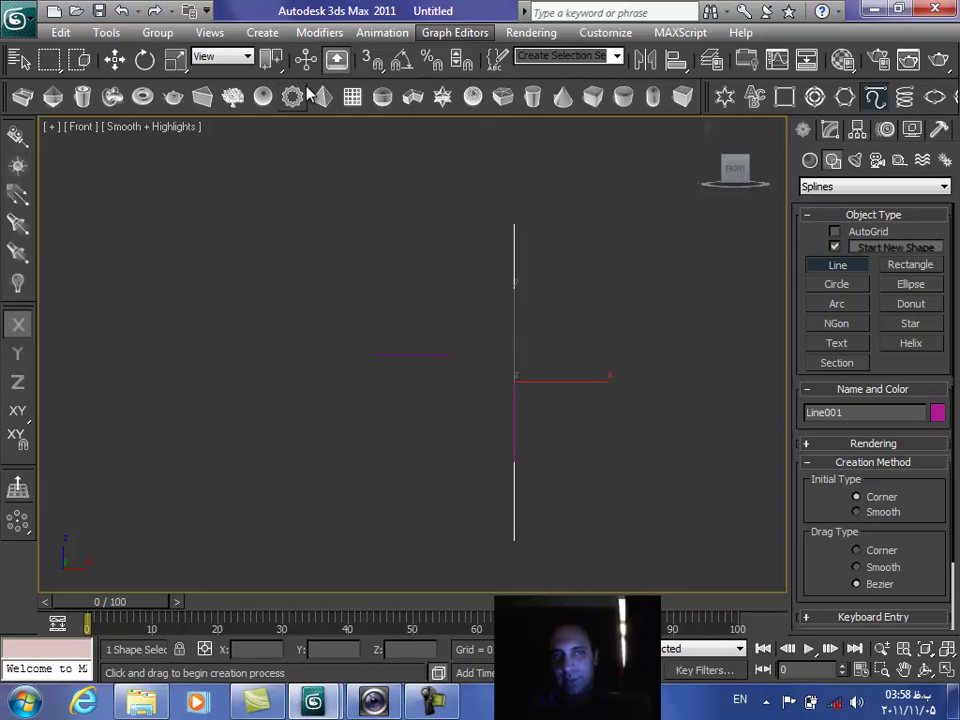
click(114, 64)
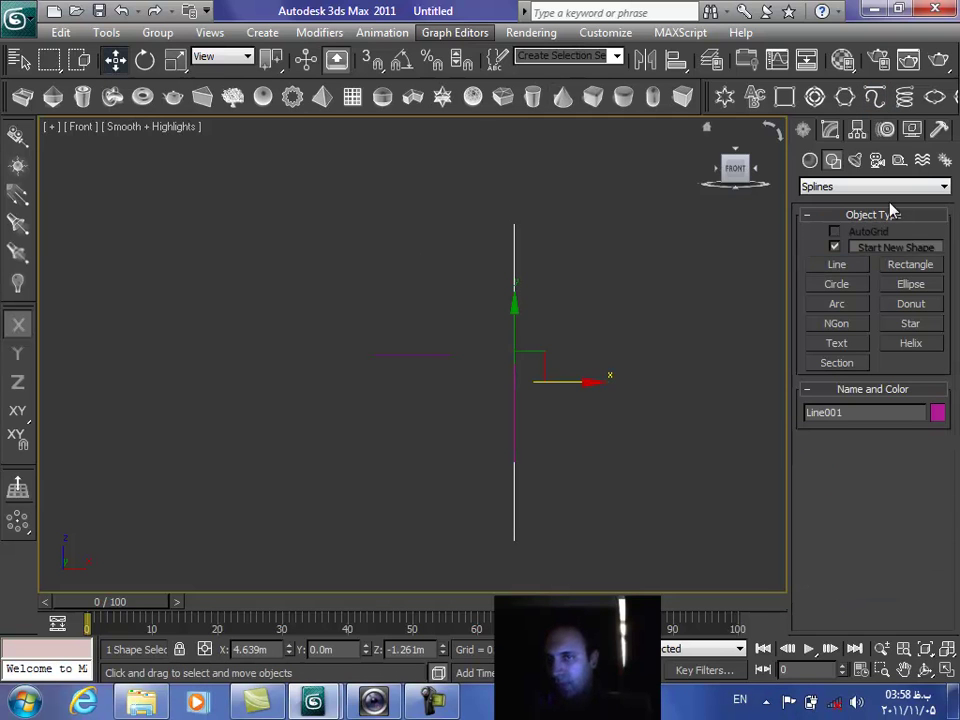
- Move the vertical line's top vertex along X towards the star, to about 3.35 m
click(829, 132)
click(845, 499)
click(514, 226)
drag(550, 226, 524, 231)
click(490, 227)
- Change the line's top vertex to Bezier and bend the line into a gentle arc with its tangent handle
right_click(488, 232)
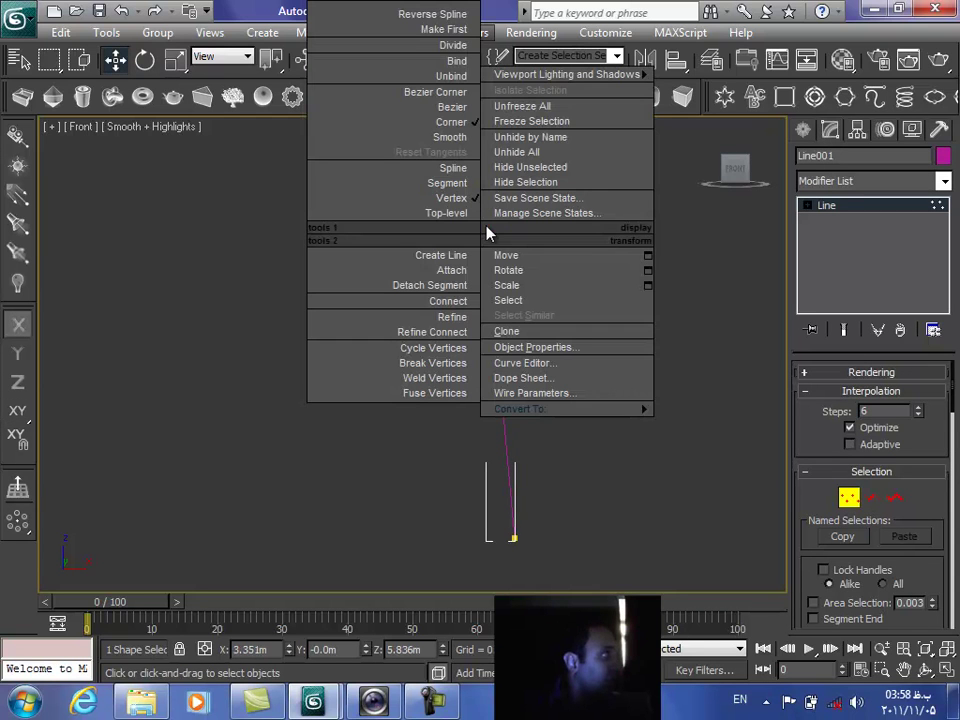
click(456, 107)
drag(489, 330, 517, 330)
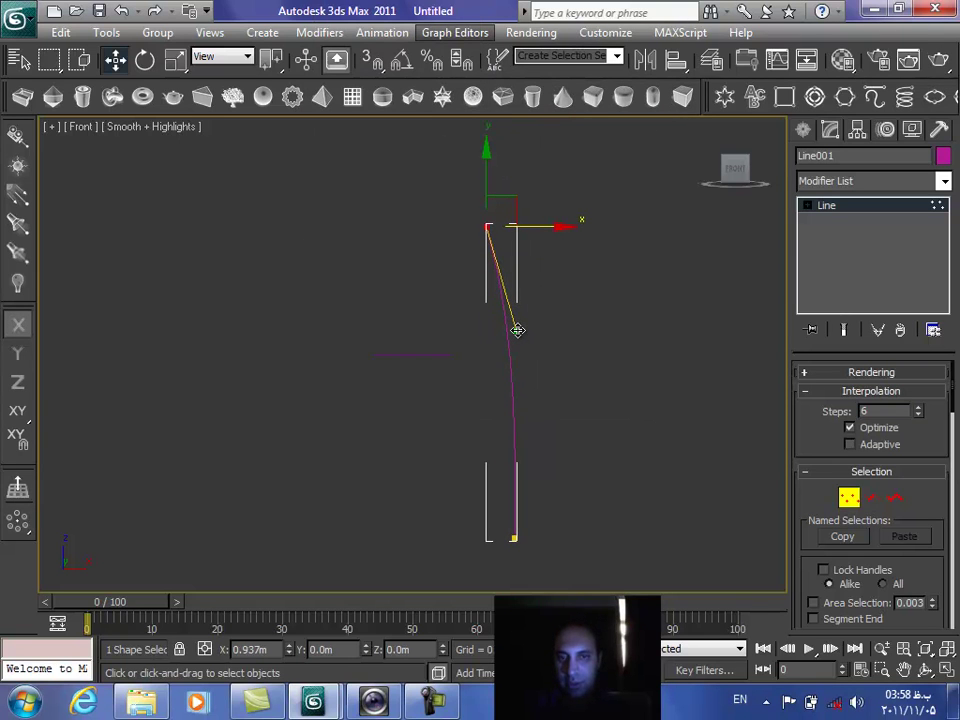
click(843, 209)
click(624, 300)
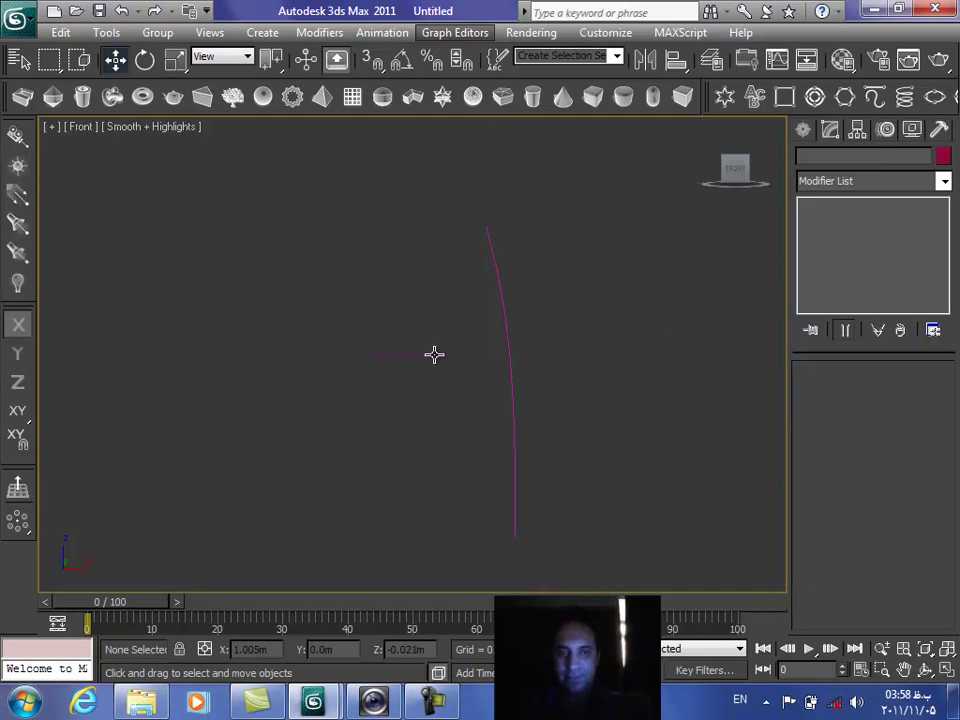
- In the Perspective view, create a Loft compound object from the star, using the curved line as its path
key(p)
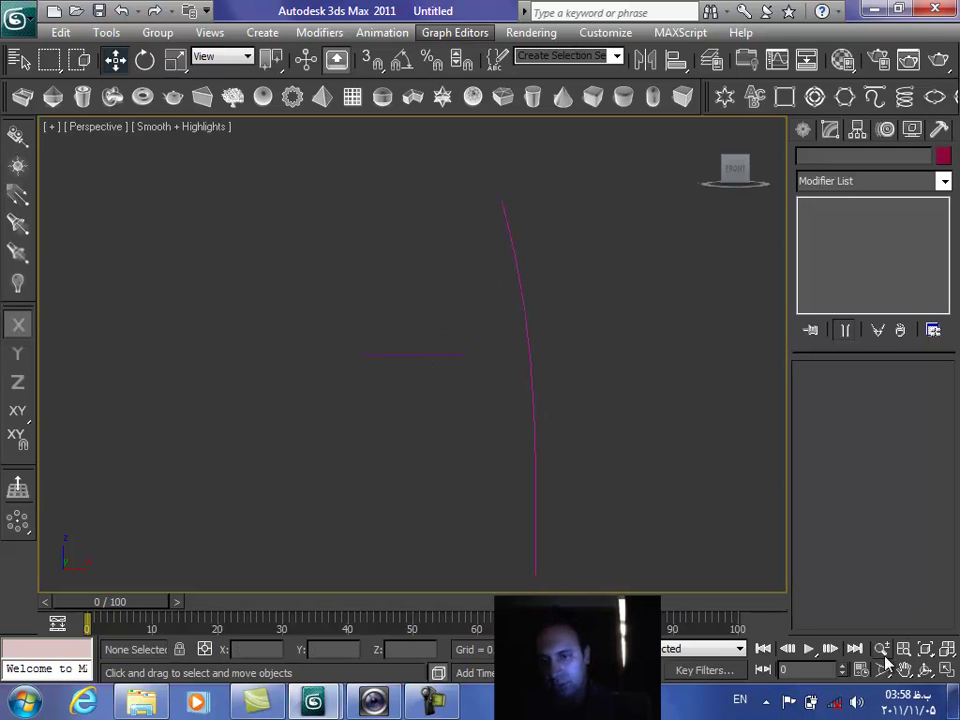
click(924, 667)
drag(386, 356, 441, 414)
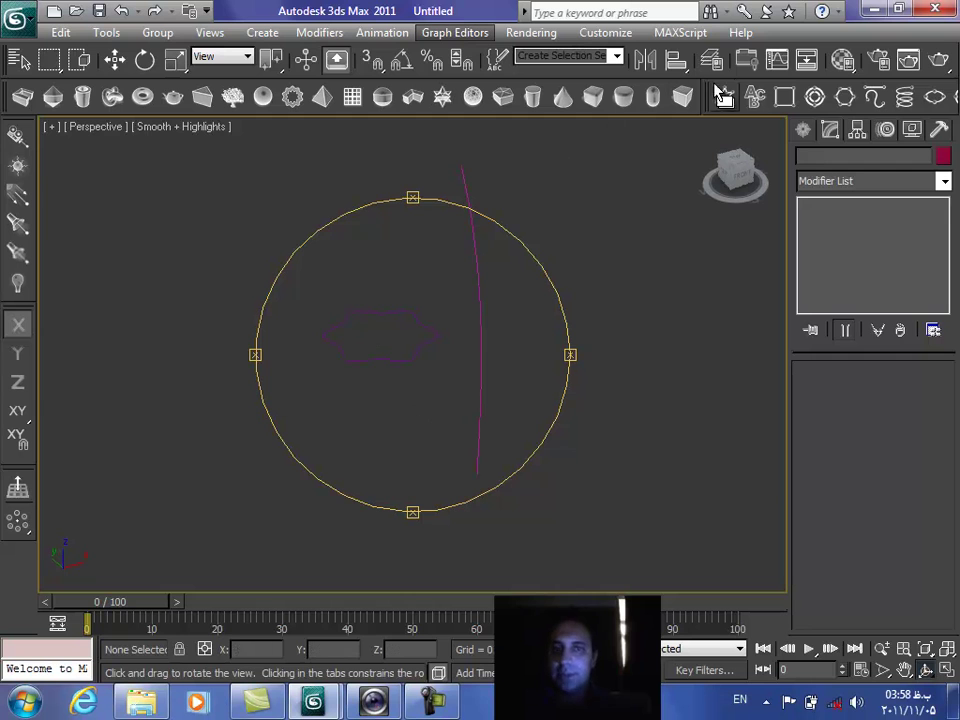
click(117, 60)
click(396, 308)
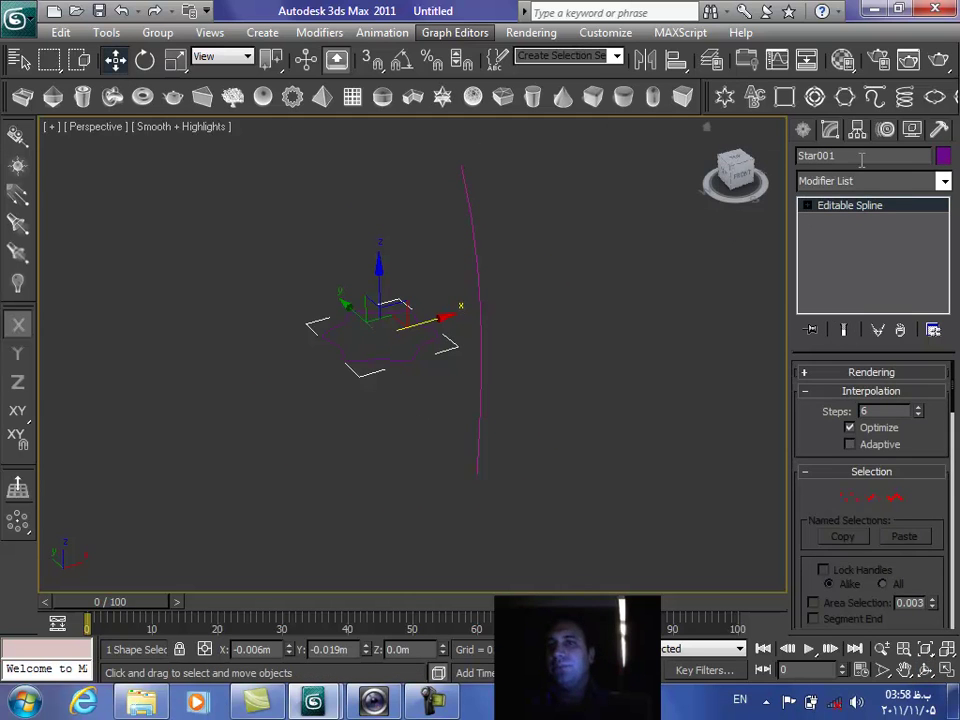
click(803, 130)
click(810, 161)
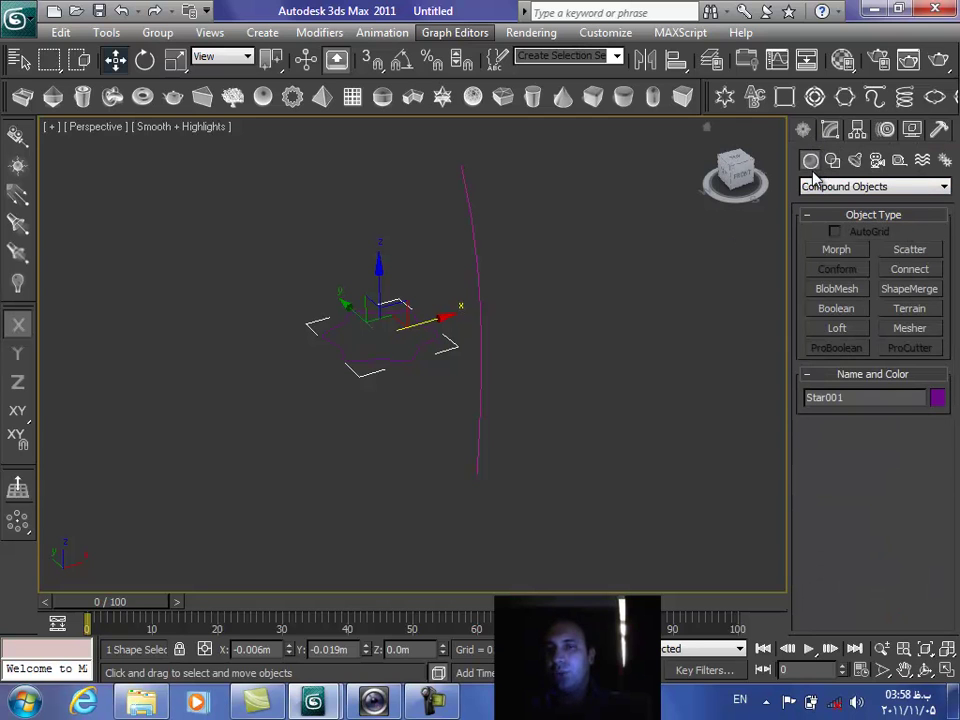
click(822, 331)
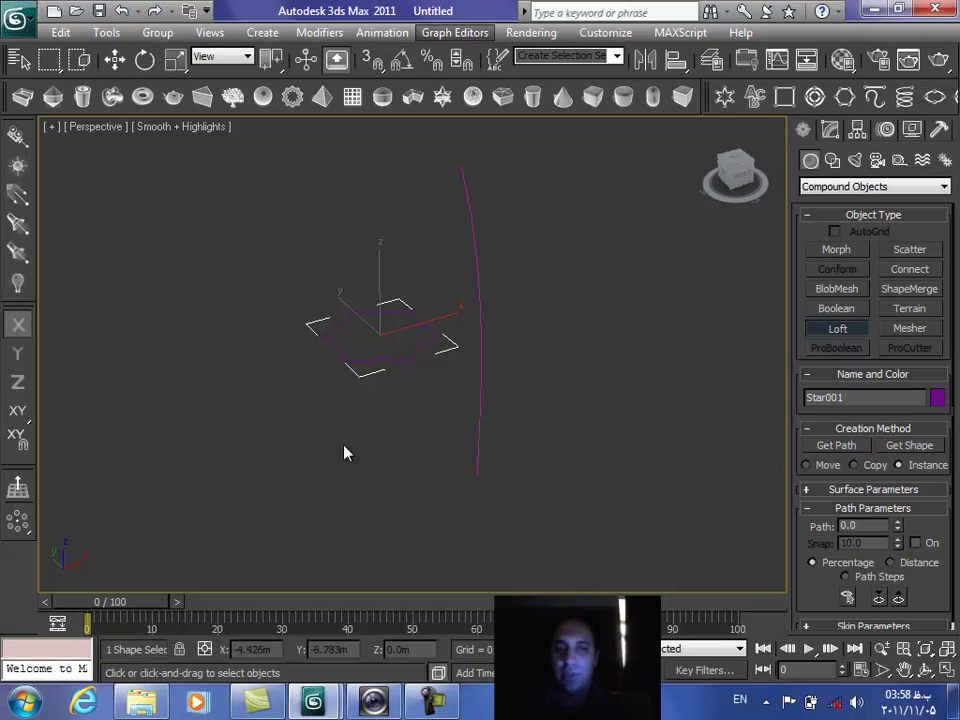
click(837, 445)
click(475, 468)
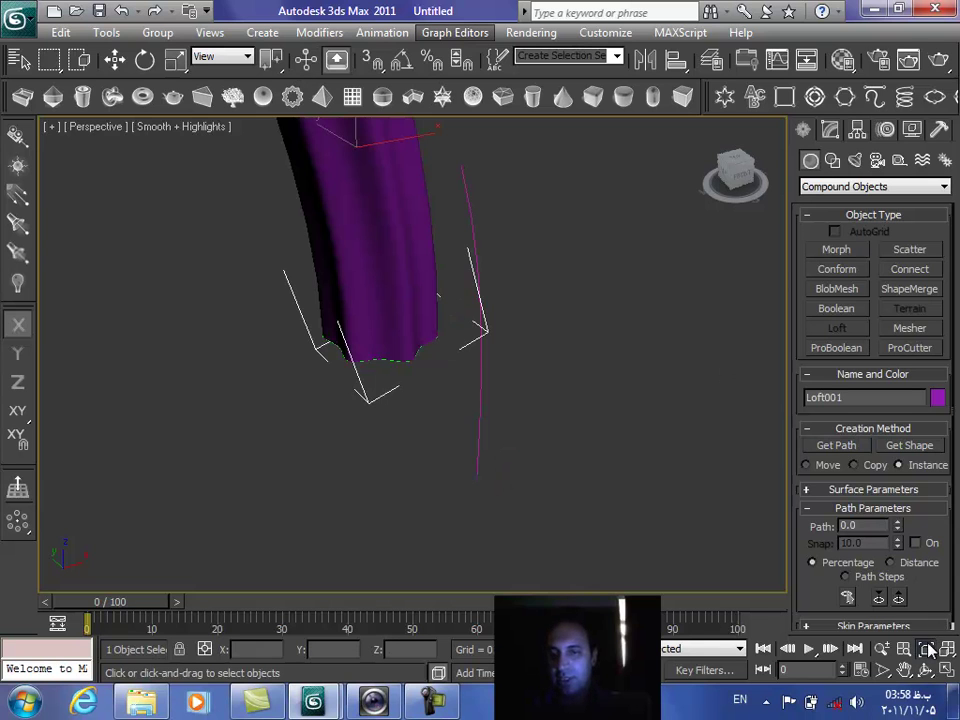
- Move the lofted column along X to about 13.17 m and delete the source star and curved line
key(z)
click(115, 60)
drag(452, 283, 621, 279)
drag(359, 265, 503, 542)
key(Delete)
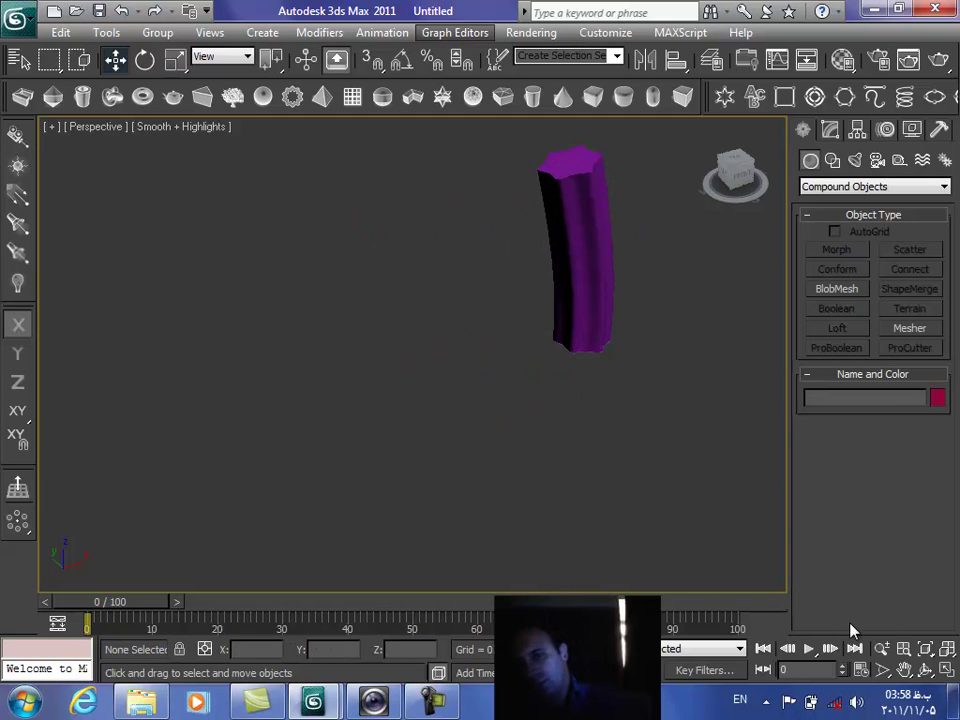
click(923, 650)
- Collapse the loft's other parameter rollouts and open its Scale deformation curve
click(422, 318)
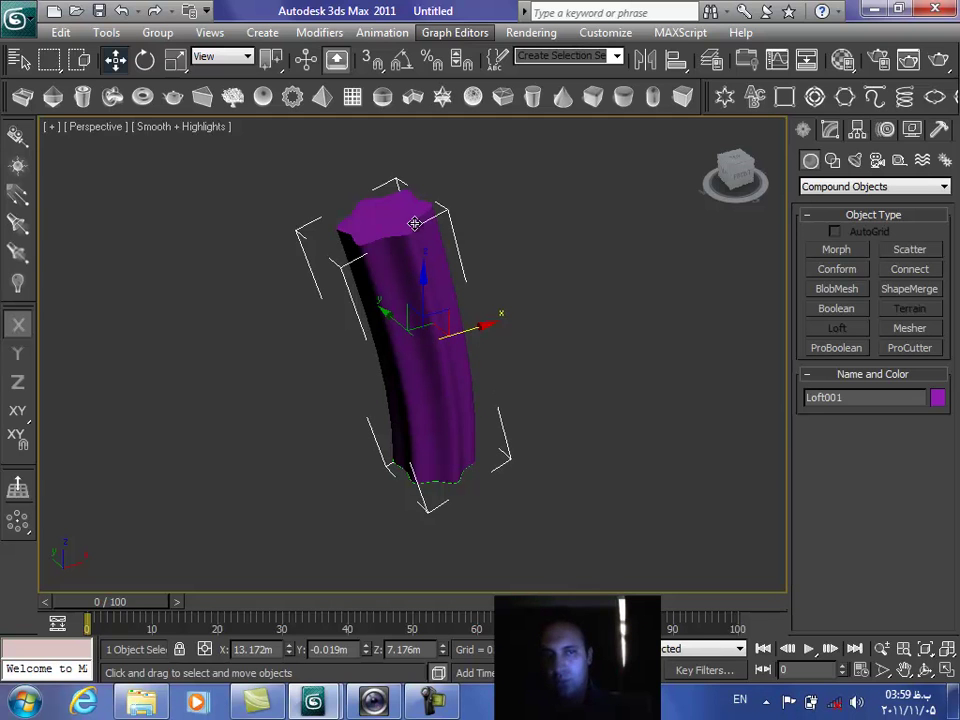
click(830, 130)
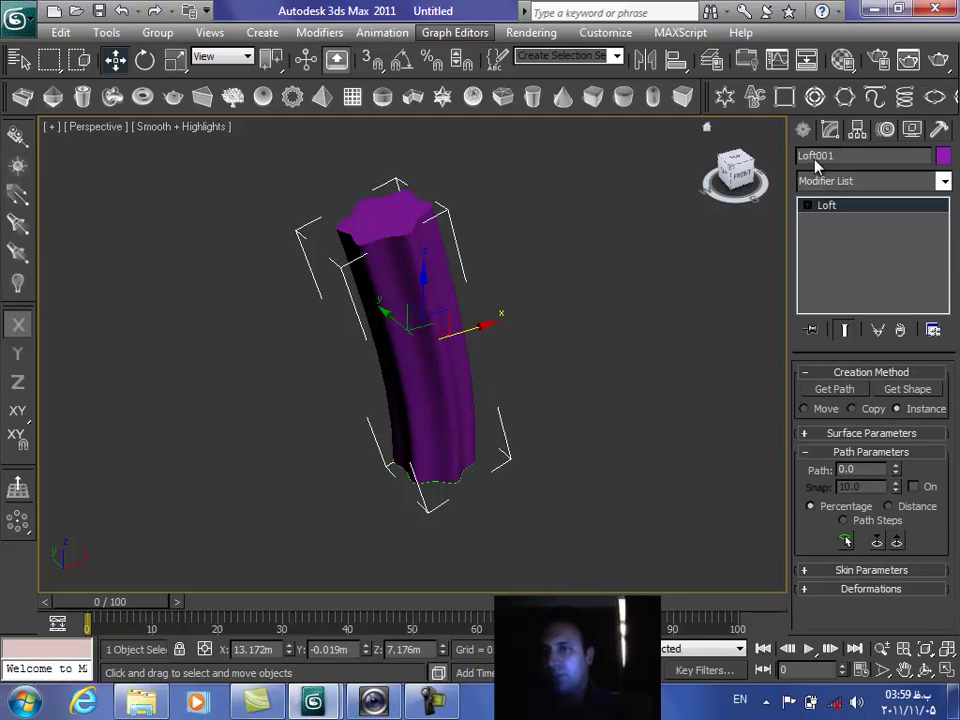
click(808, 588)
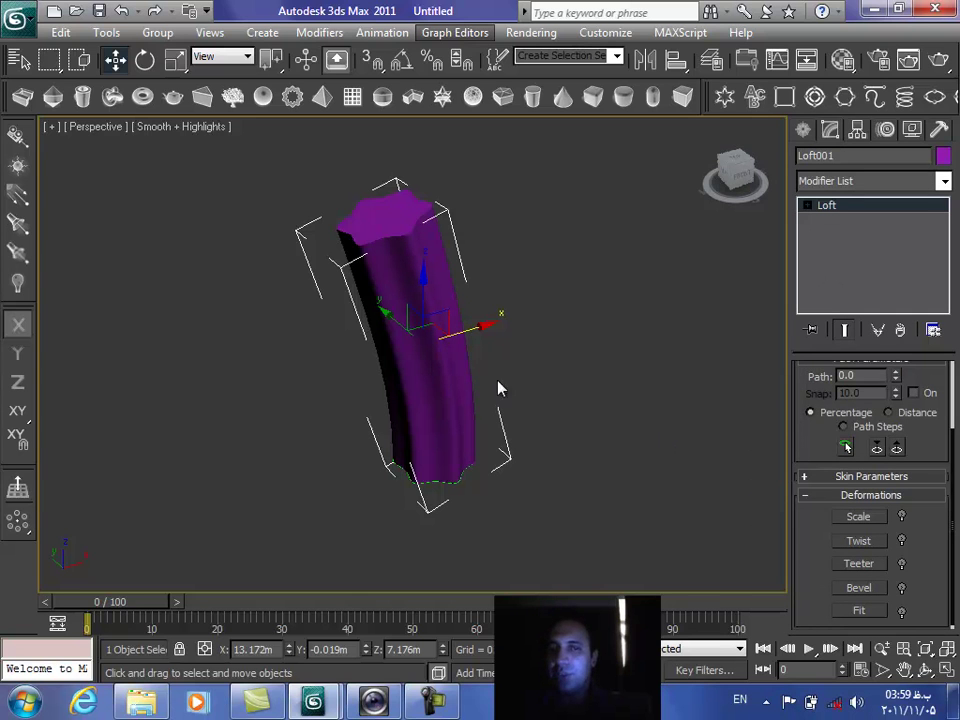
click(821, 497)
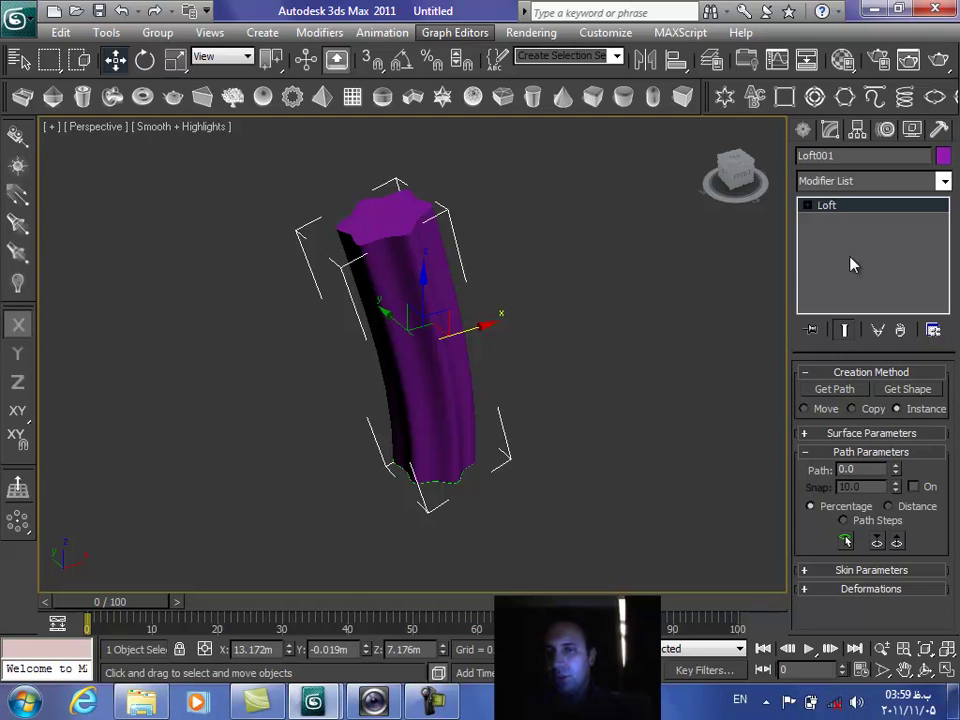
click(807, 455)
click(806, 372)
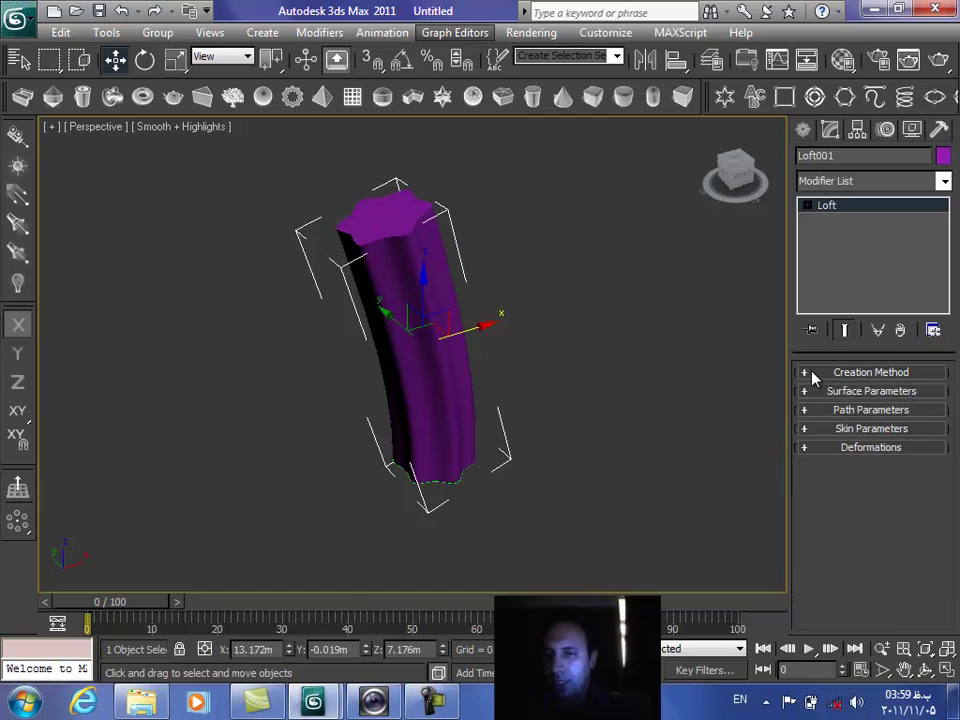
click(809, 456)
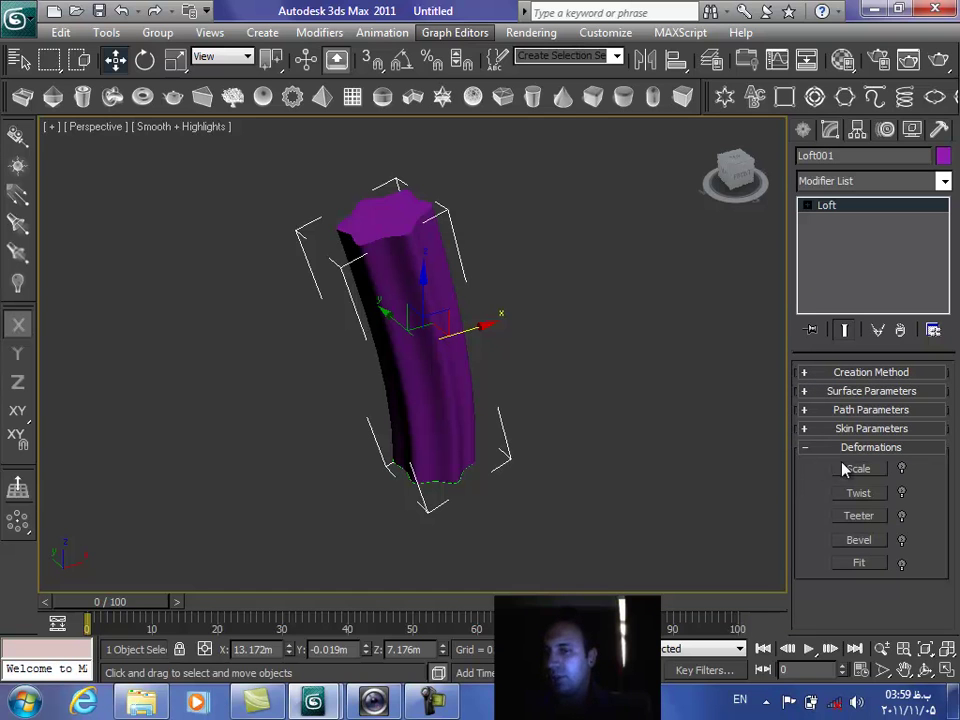
click(846, 469)
- Arrange and resize the Scale Deformation window beside the loft so that the whole 0 to 100 curve shows
drag(450, 137, 795, 41)
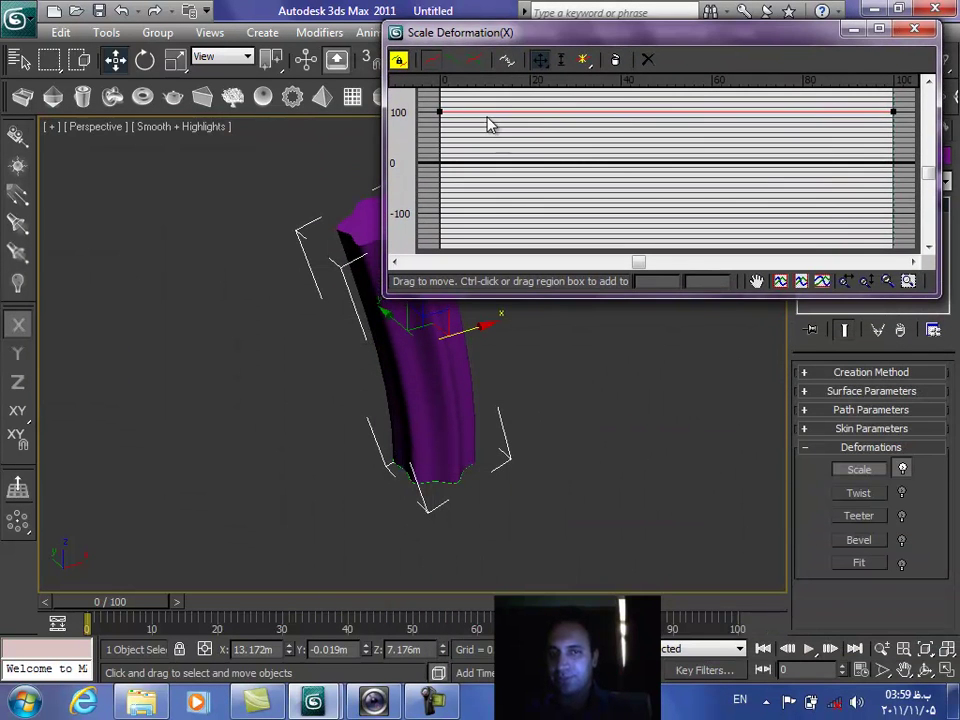
drag(384, 149, 523, 171)
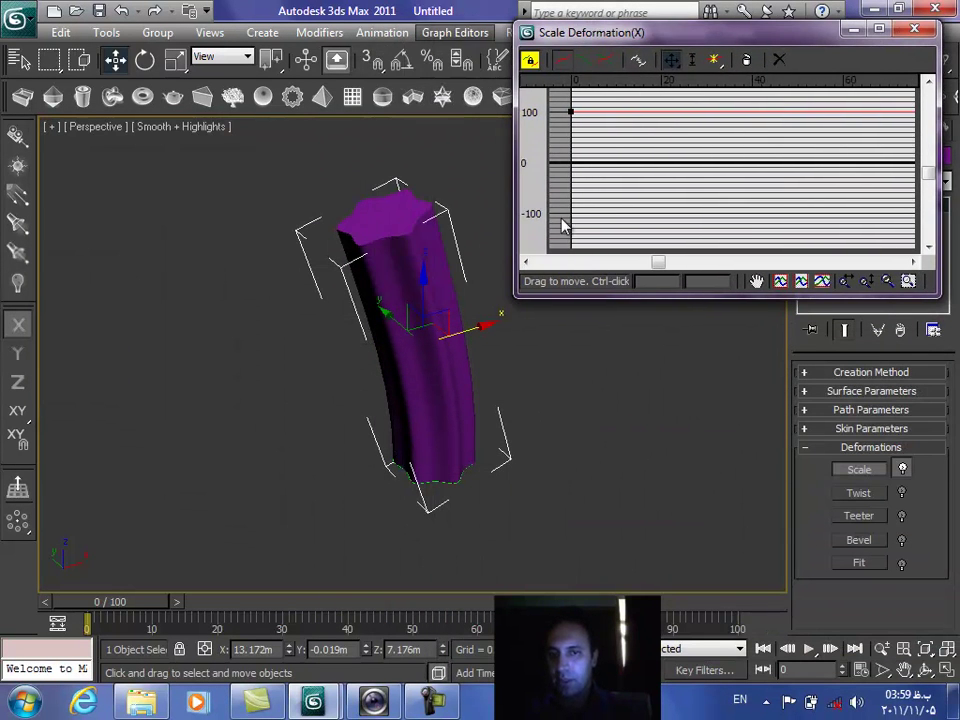
drag(600, 296, 605, 461)
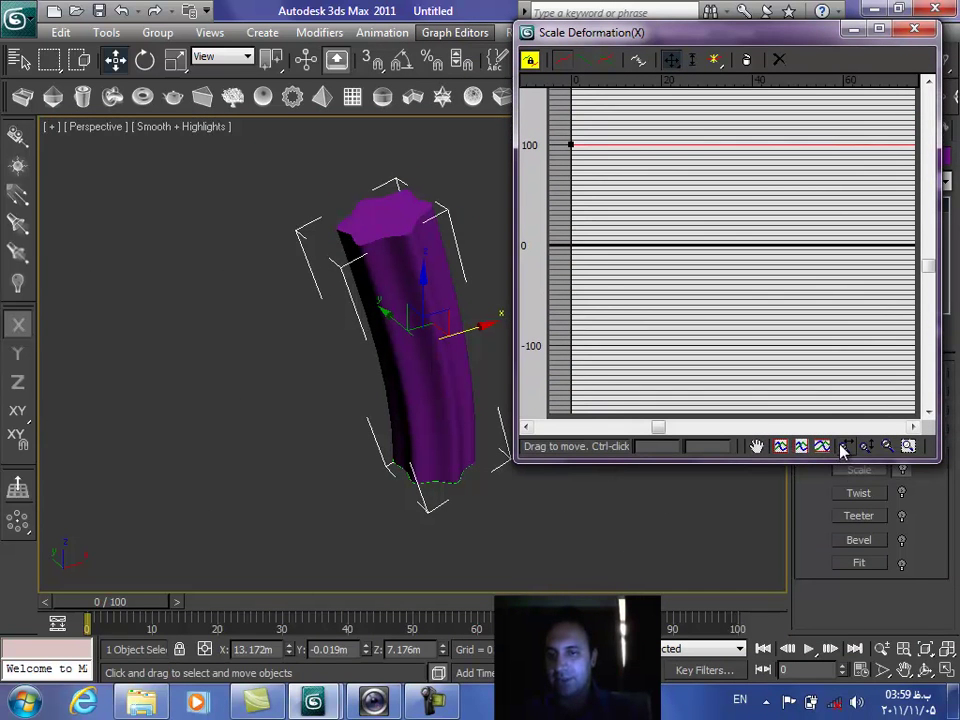
click(884, 453)
drag(720, 227, 737, 270)
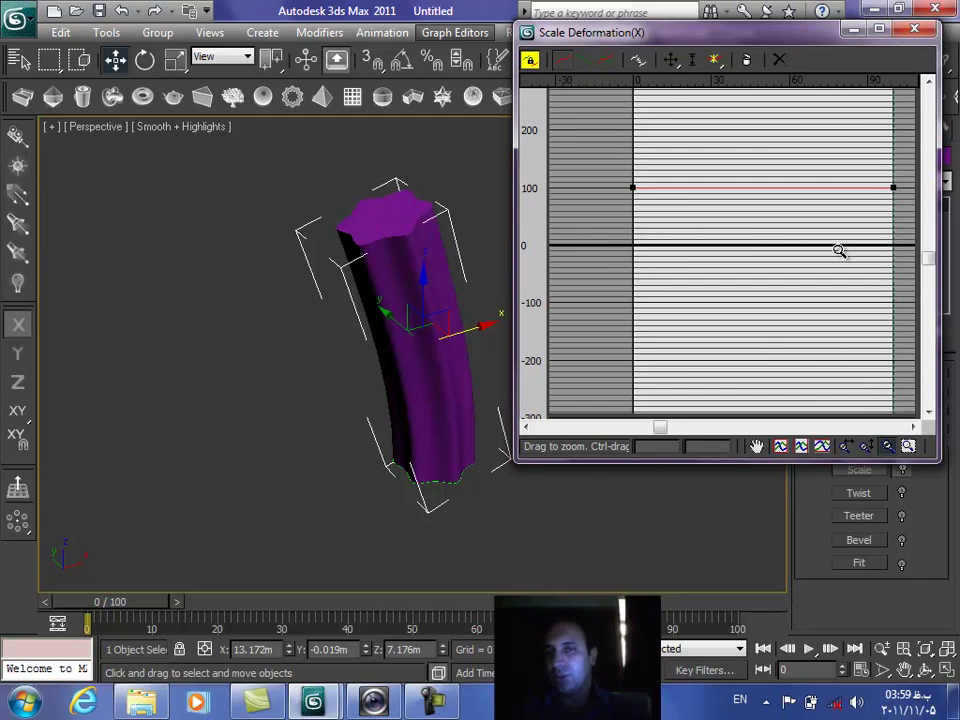
- Raise the Scale curve's end point at 100 to about 197 and show edged faces in the Perspective view
click(675, 63)
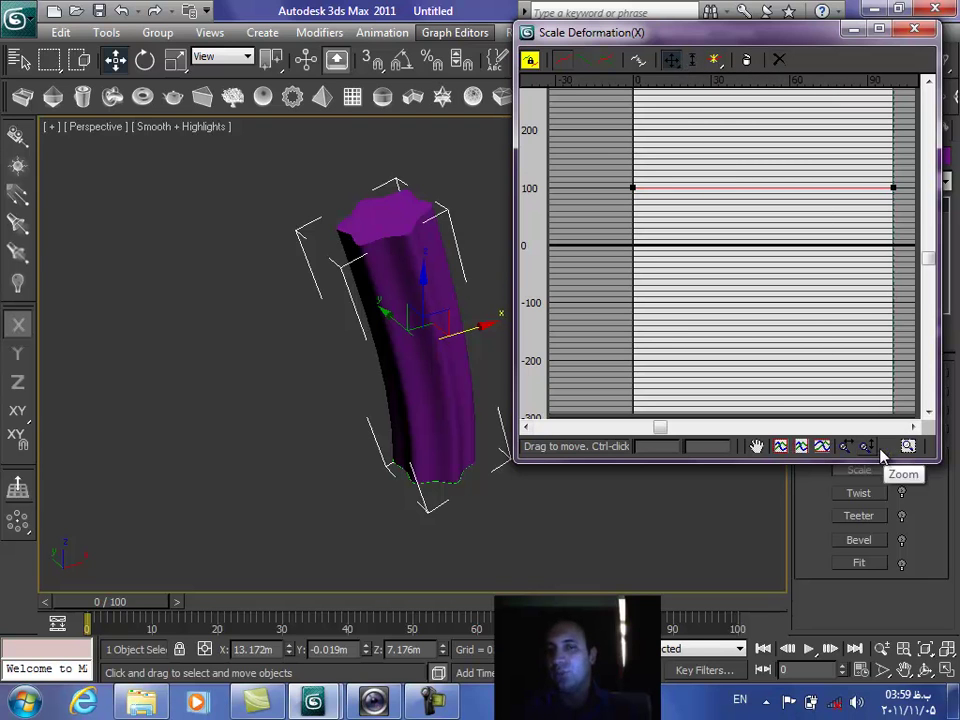
drag(894, 188, 887, 133)
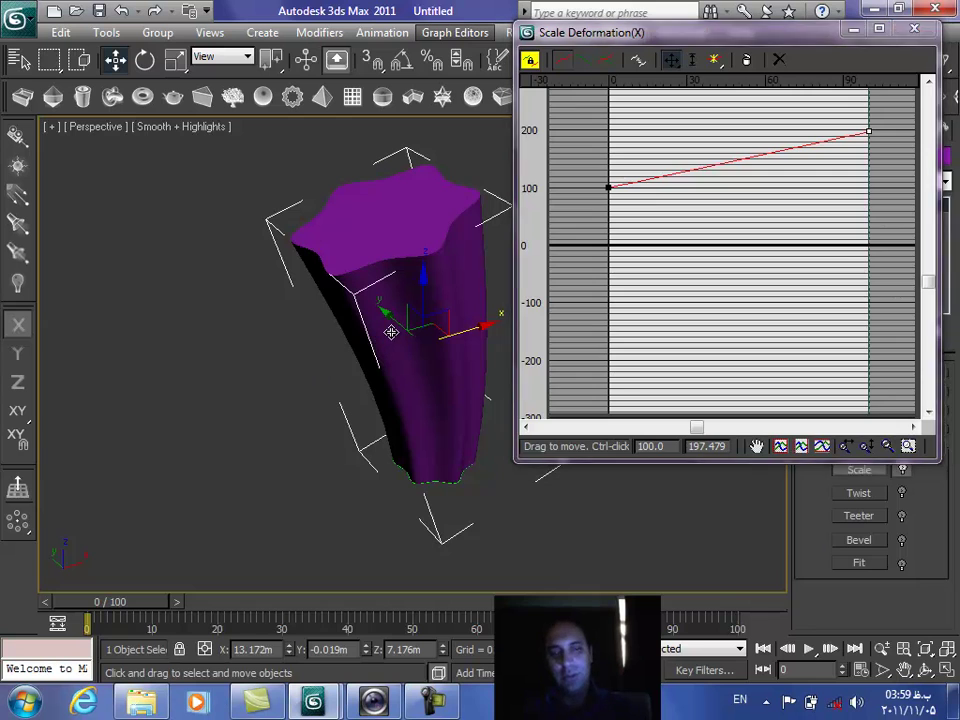
click(397, 390)
key(F4)
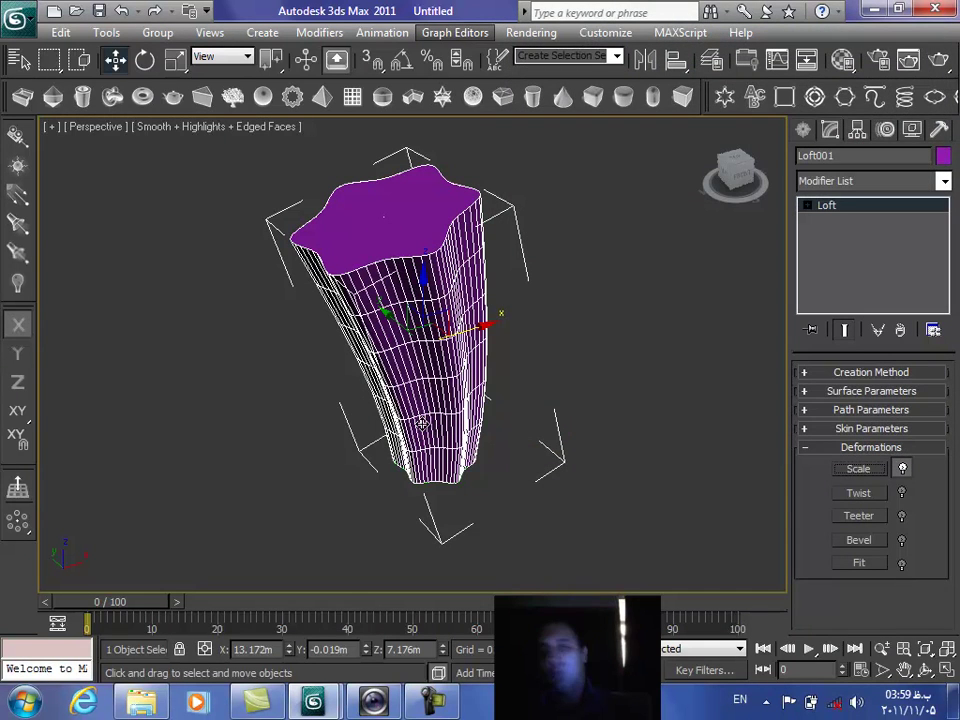
- Insert a control point near the middle of the Scale curve and lower it to about 32 at position 56
click(852, 468)
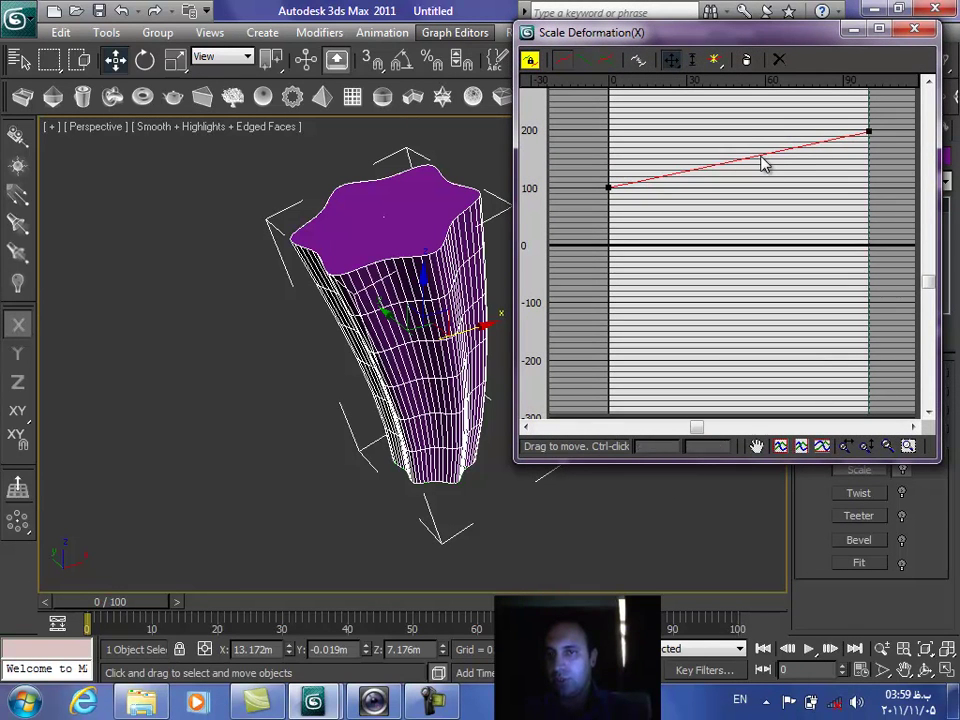
click(714, 59)
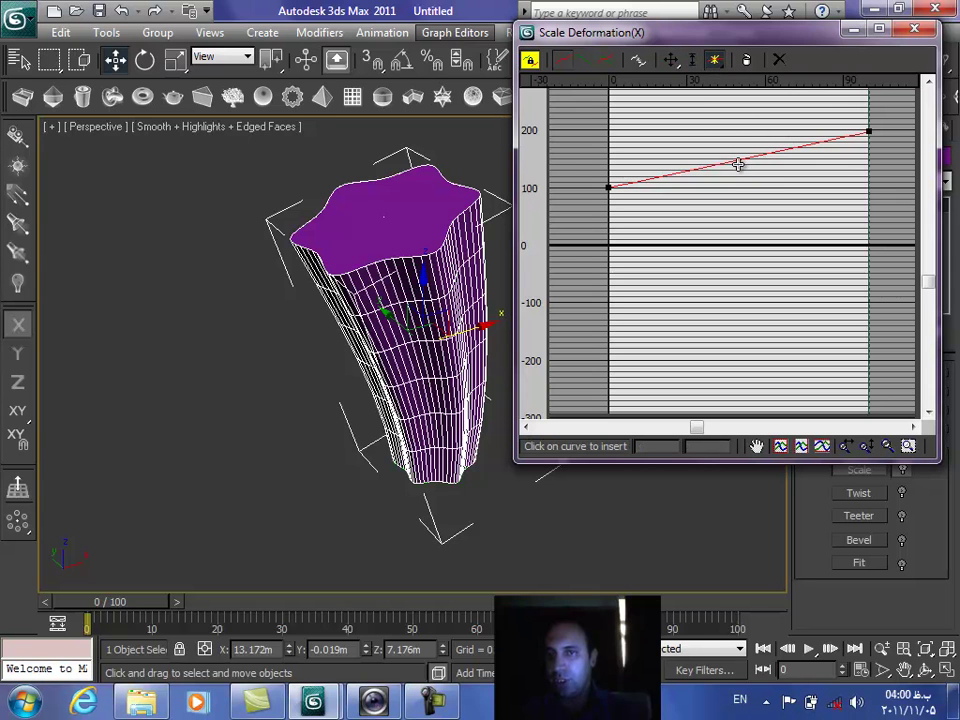
click(744, 159)
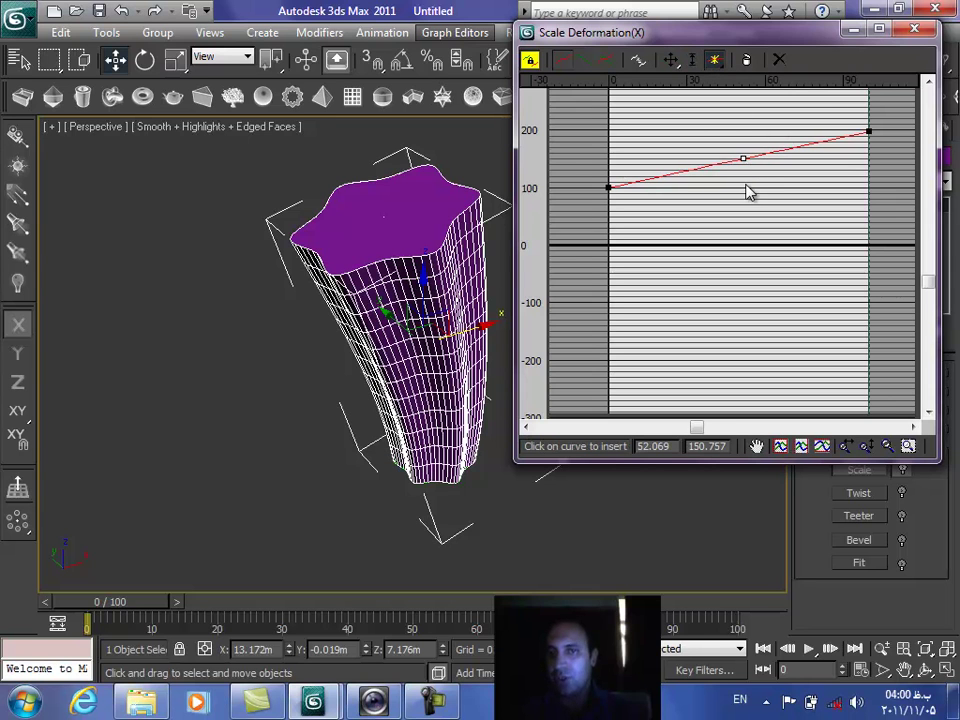
click(671, 60)
drag(744, 158, 755, 225)
- Convert the middle Scale point to Bezier-Smooth, steepen its tangent, and raise it to about 97 to form a goblet profile
right_click(755, 226)
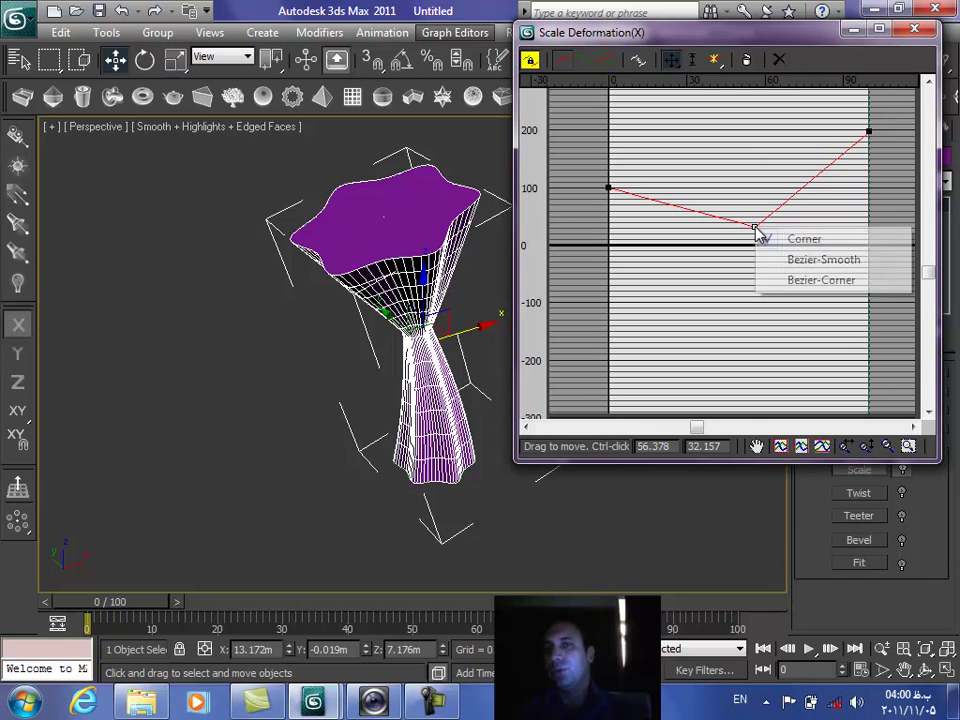
click(805, 259)
drag(786, 219, 801, 133)
drag(752, 230, 758, 188)
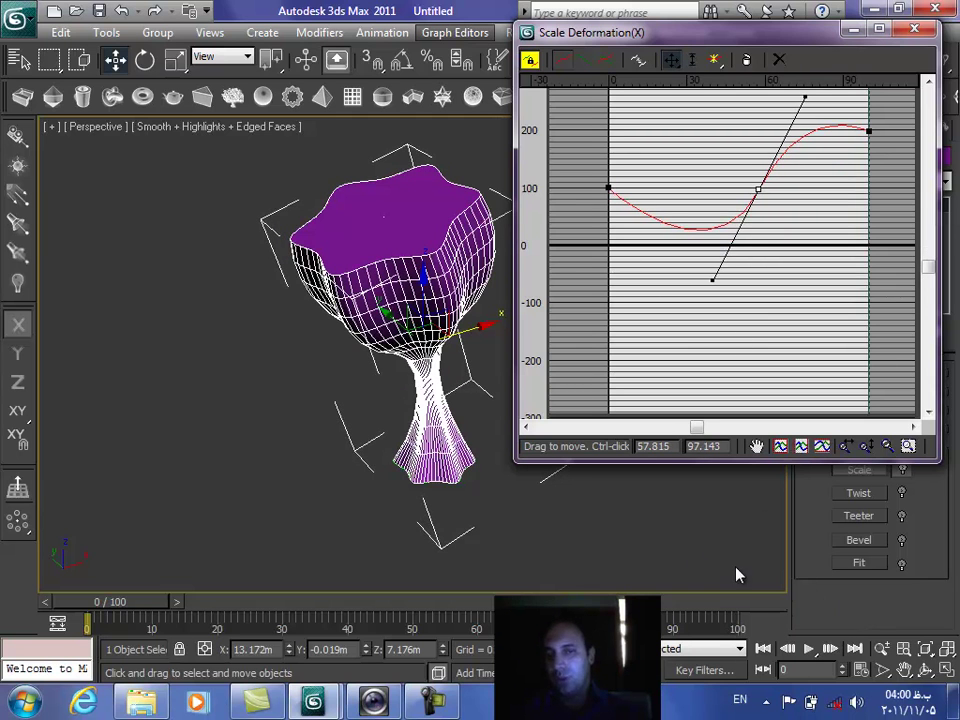
- Deselect the goblet-shaped loft and orbit the Perspective view to examine it from below and from the side
click(703, 549)
click(946, 670)
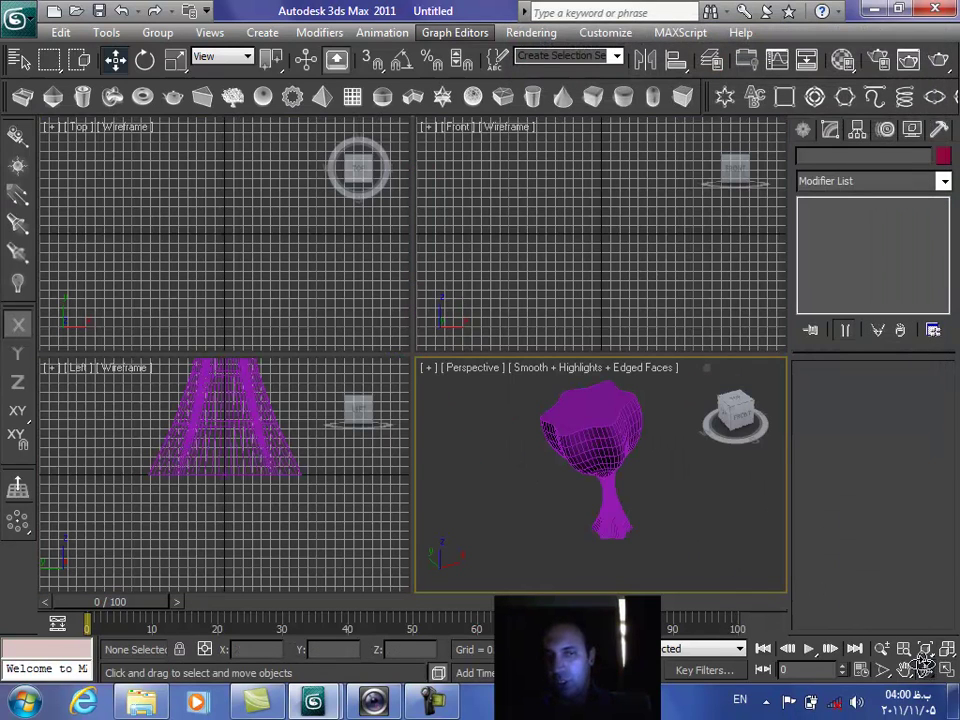
click(924, 670)
click(946, 670)
mouse_move(463, 407)
mouse_down()
mouse_move(431, 347)
mouse_move(389, 316)
mouse_move(291, 339)
mouse_move(223, 381)
mouse_move(210, 480)
mouse_move(244, 454)
mouse_move(334, 300)
mouse_move(348, 150)
mouse_move(375, 343)
mouse_move(298, 293)
mouse_up()
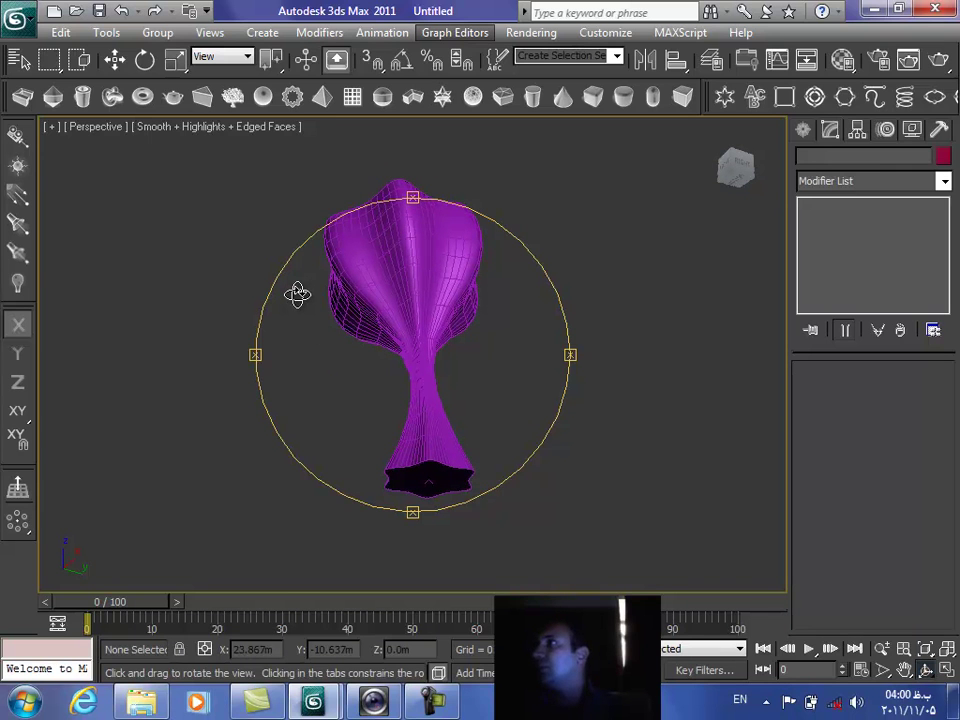
drag(297, 293, 347, 418)
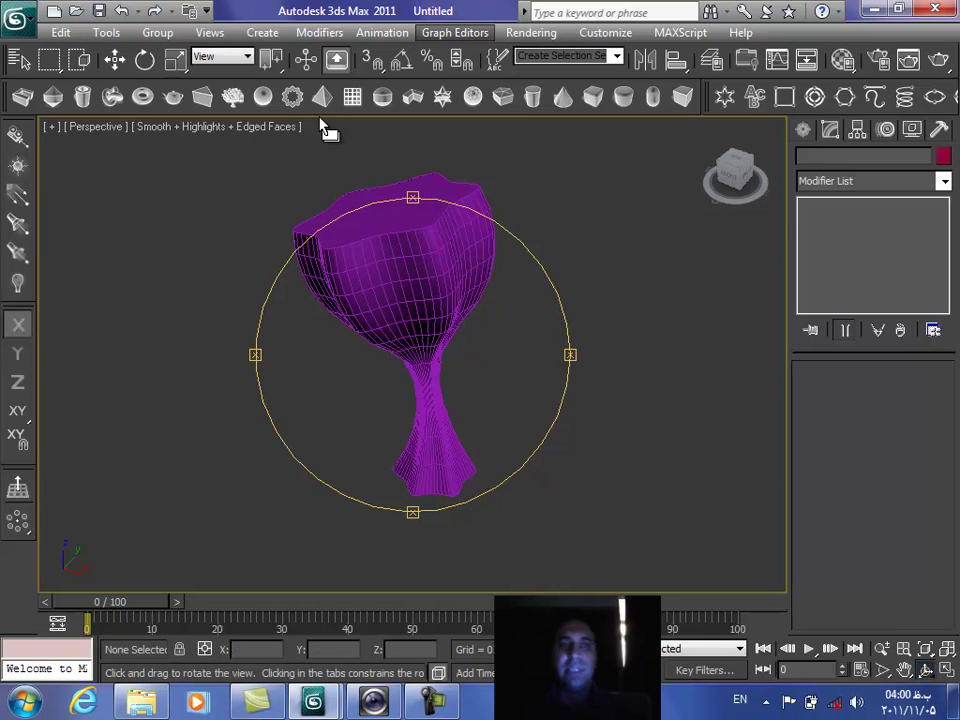
- Reselect the loft, reset its Scale deformation curve, and set the end point at 100 to a value of 0
click(115, 60)
click(446, 302)
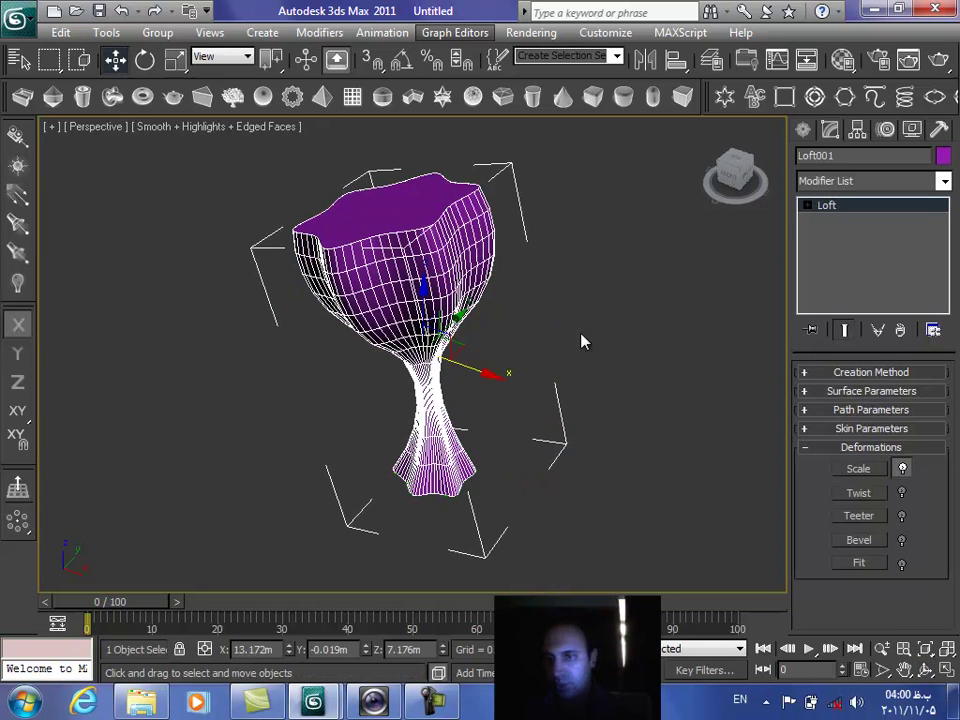
click(860, 467)
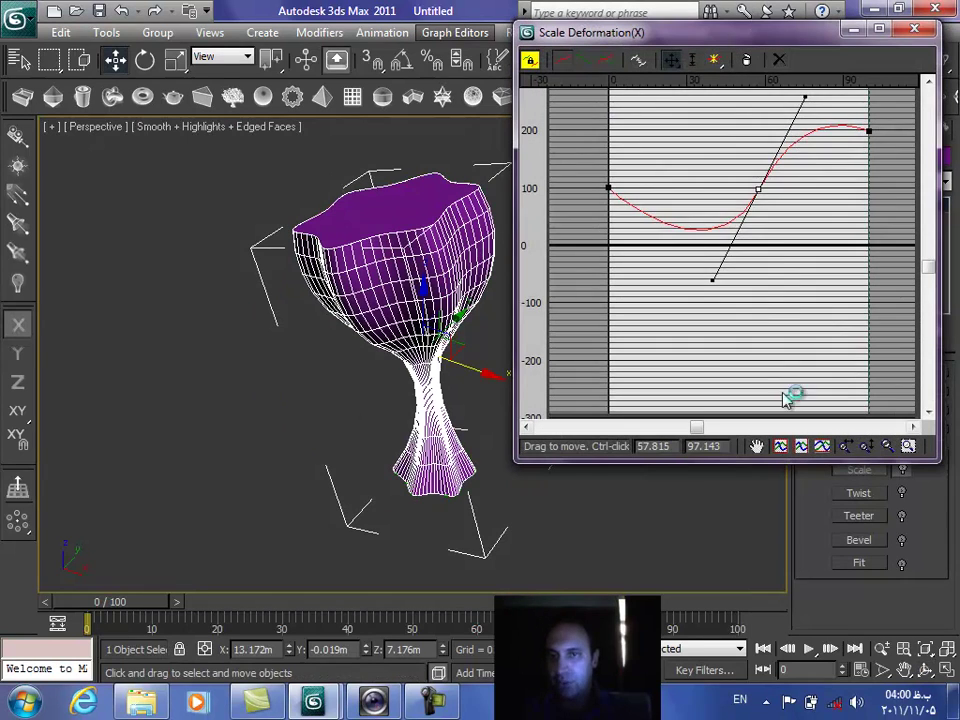
click(777, 60)
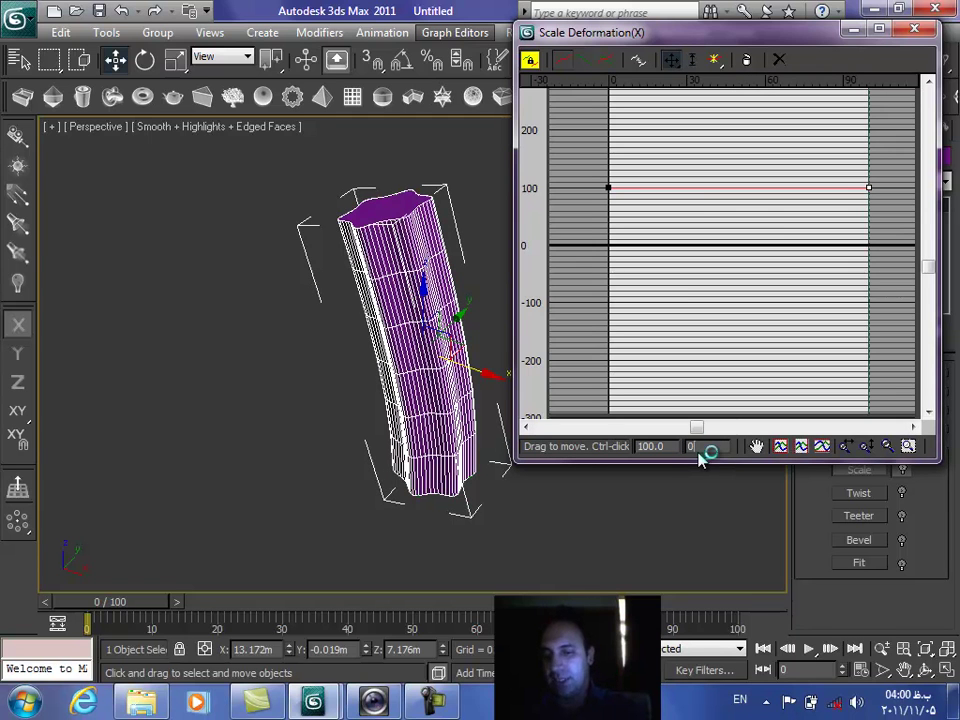
click(699, 454)
text(0)
key(Return)
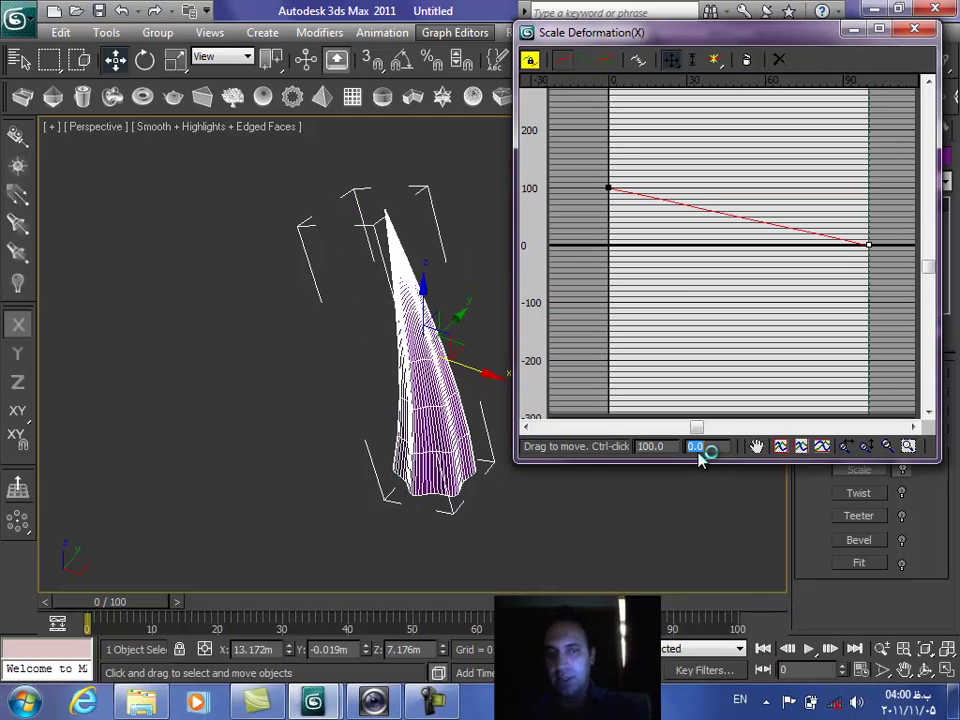
- Convert the Scale curve's end point to Bezier-Corner and pull its handle up so the curve bulges outward
right_click(867, 243)
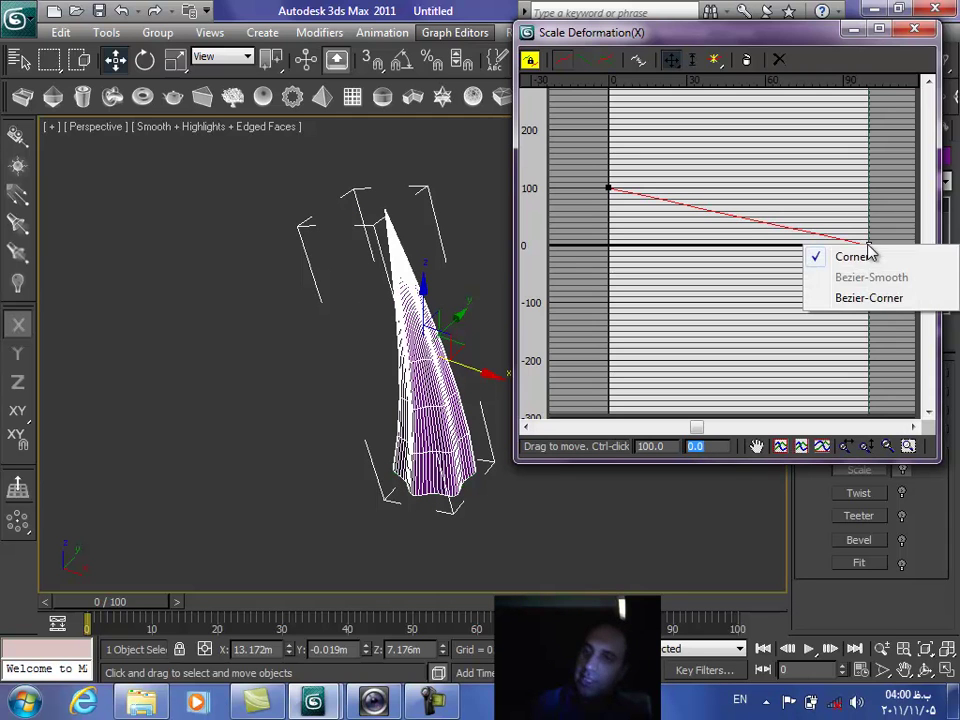
click(858, 300)
drag(801, 230, 761, 176)
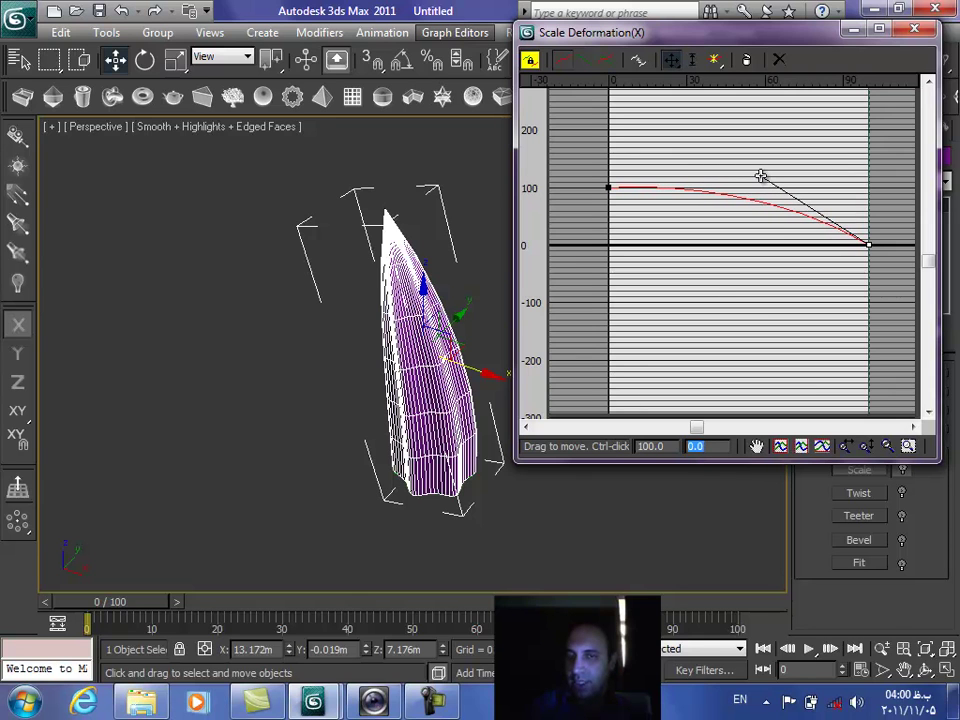
- Raise the Scale curve's start point to about 105, close the deformation window, and hide the edged faces
click(608, 187)
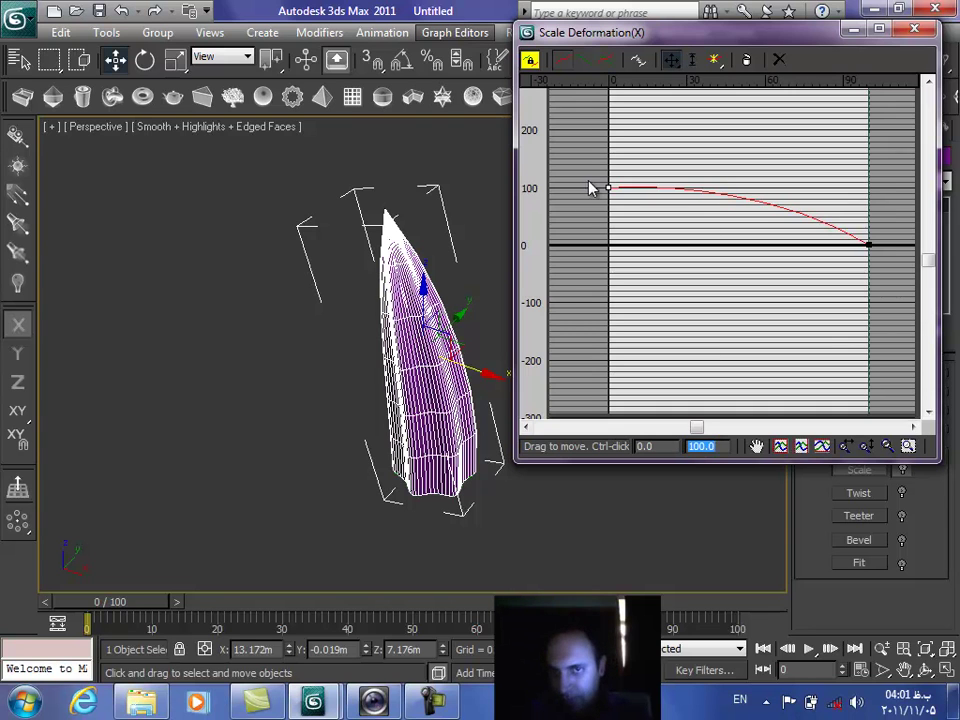
drag(610, 190, 610, 187)
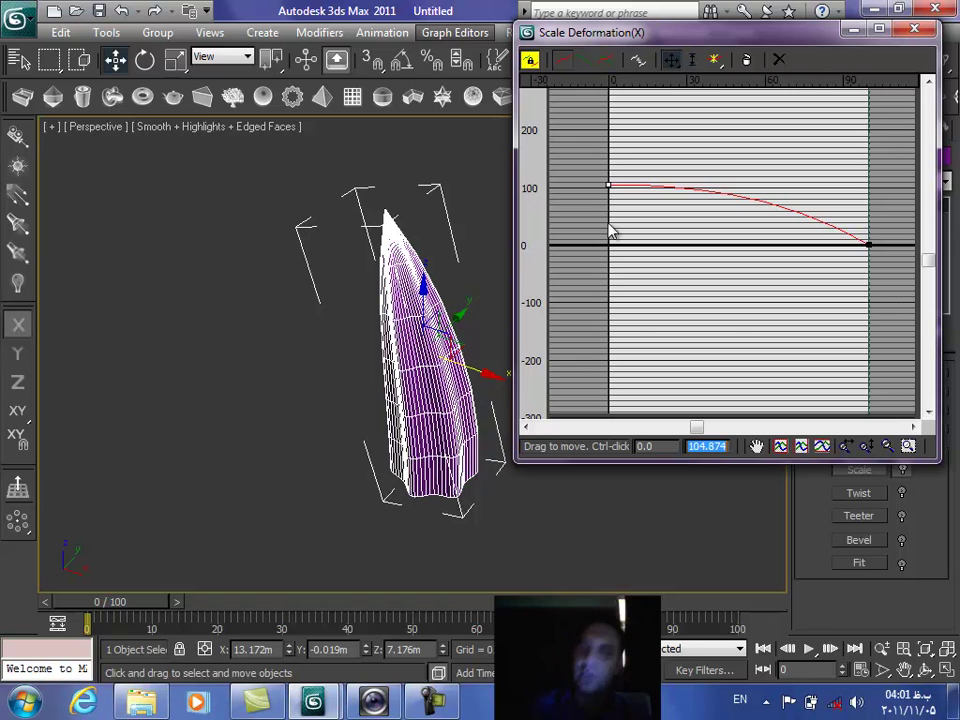
click(914, 29)
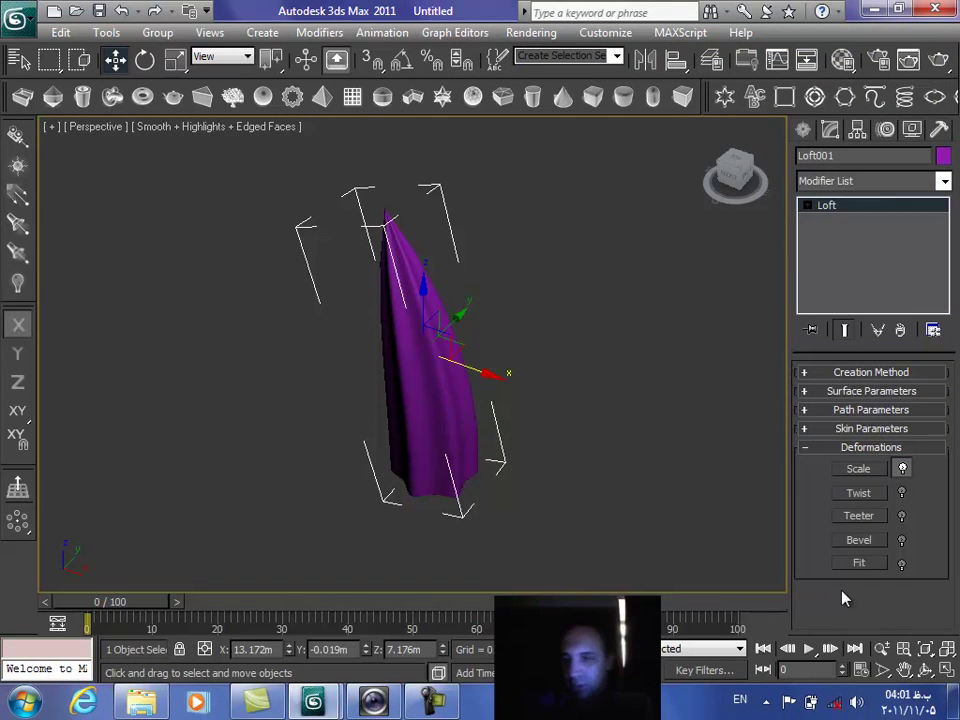
key(F4)
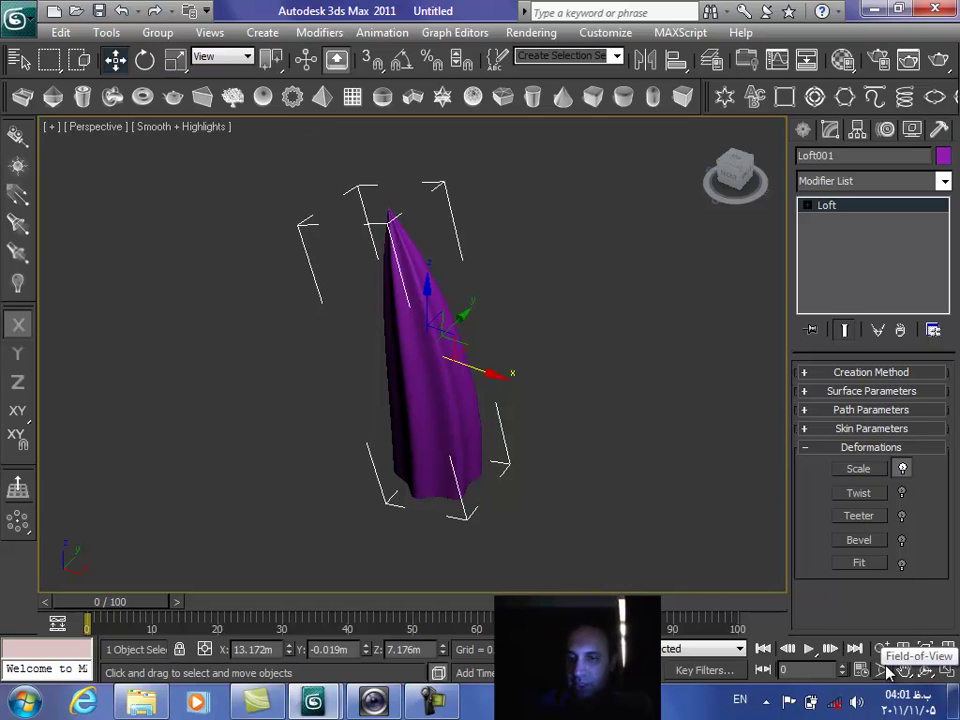
- Open the loft's Twist deformation curve and raise its end point at 100 to about 134
key(alt+z)
drag(594, 523, 523, 525)
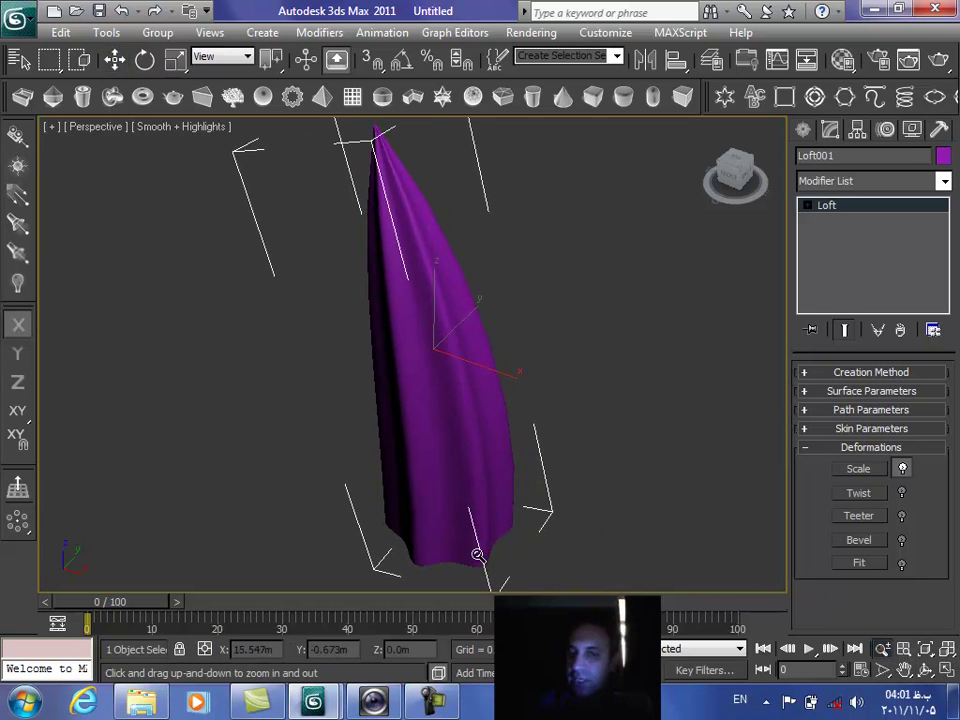
click(115, 60)
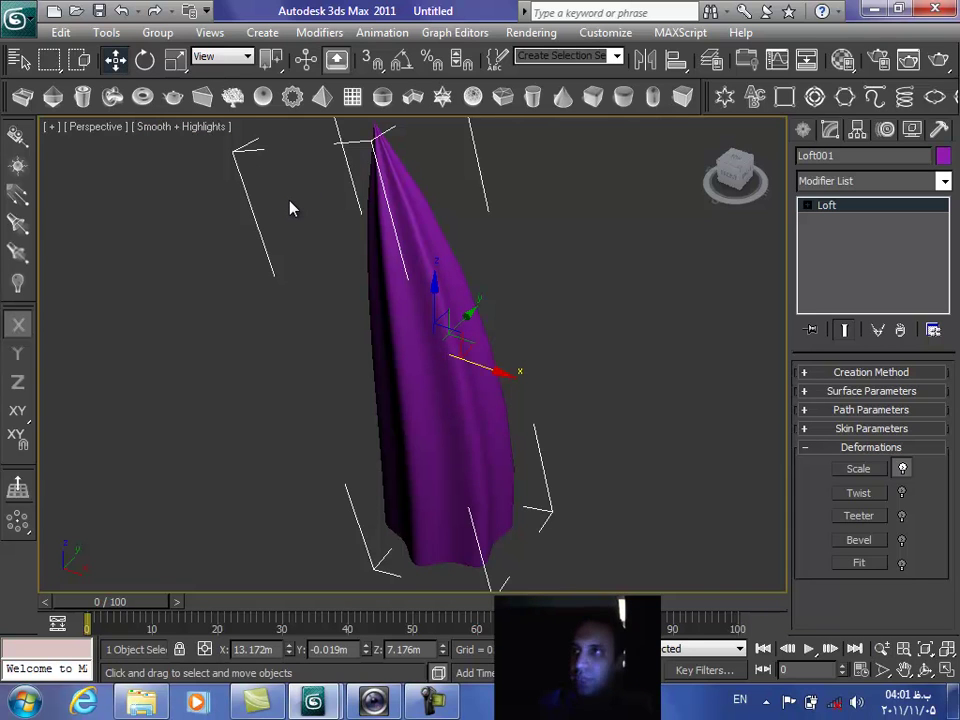
click(884, 493)
drag(369, 154, 644, 546)
drag(817, 650, 816, 583)
drag(607, 522, 730, 20)
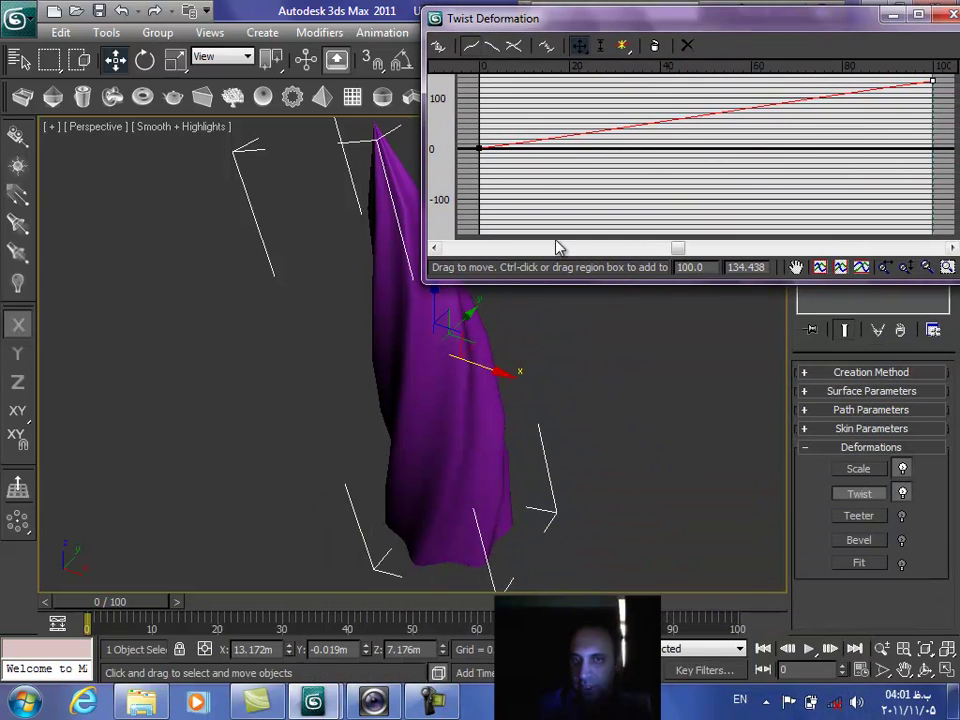
- Fit the Twist Deformation window beside the loft and raise the curve's end point further for a much stronger twist
drag(425, 192, 556, 193)
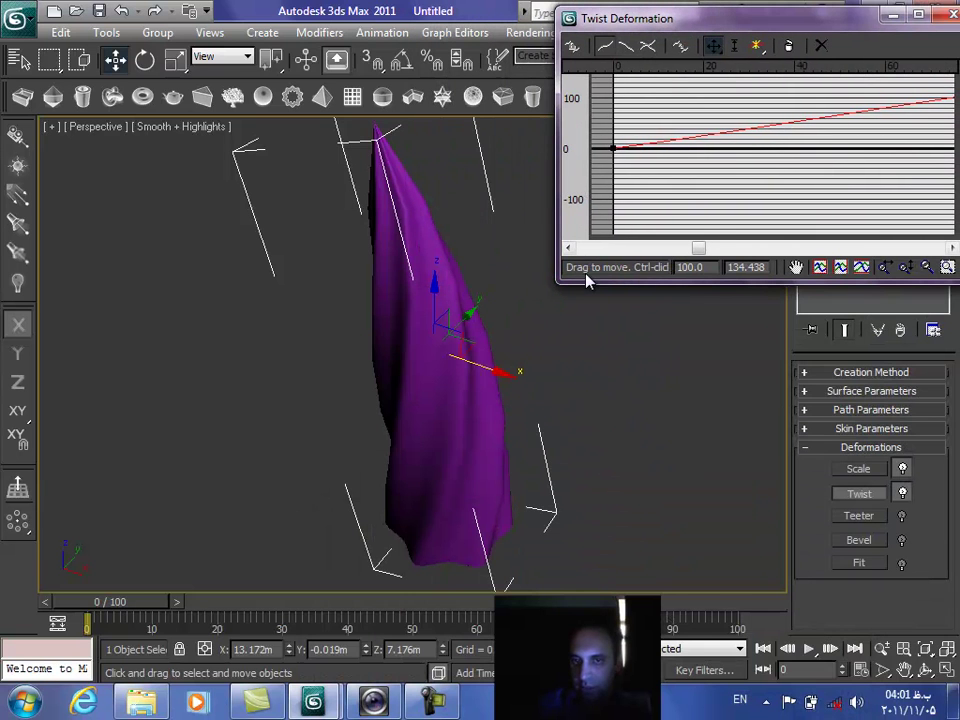
drag(580, 282, 615, 435)
drag(699, 402, 906, 407)
click(816, 178)
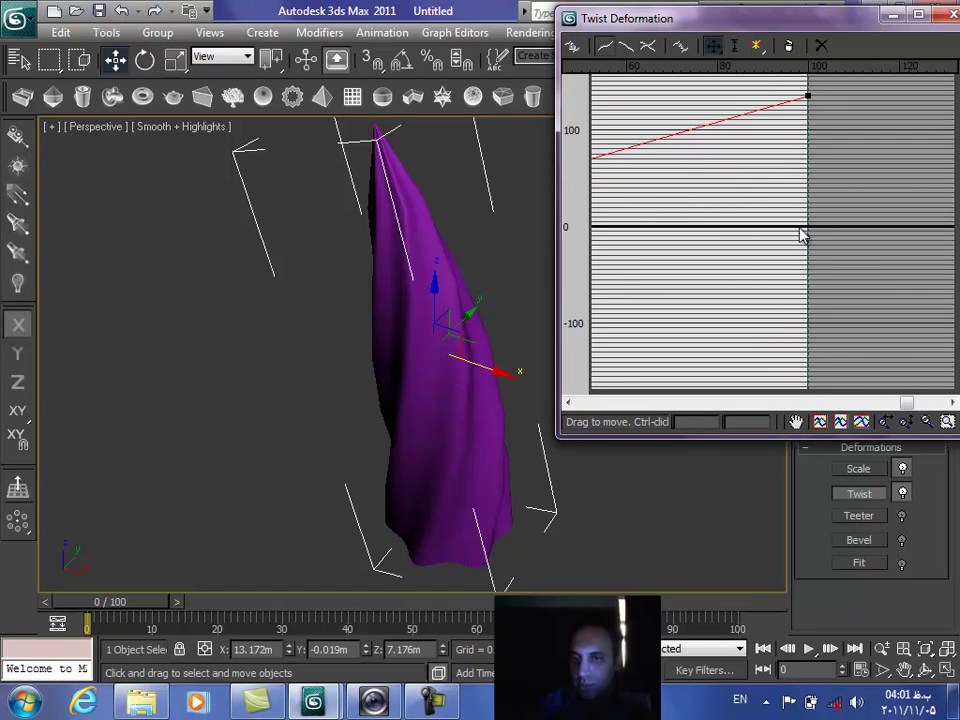
drag(808, 97, 721, 57)
drag(898, 297, 899, 192)
drag(739, 386, 737, 287)
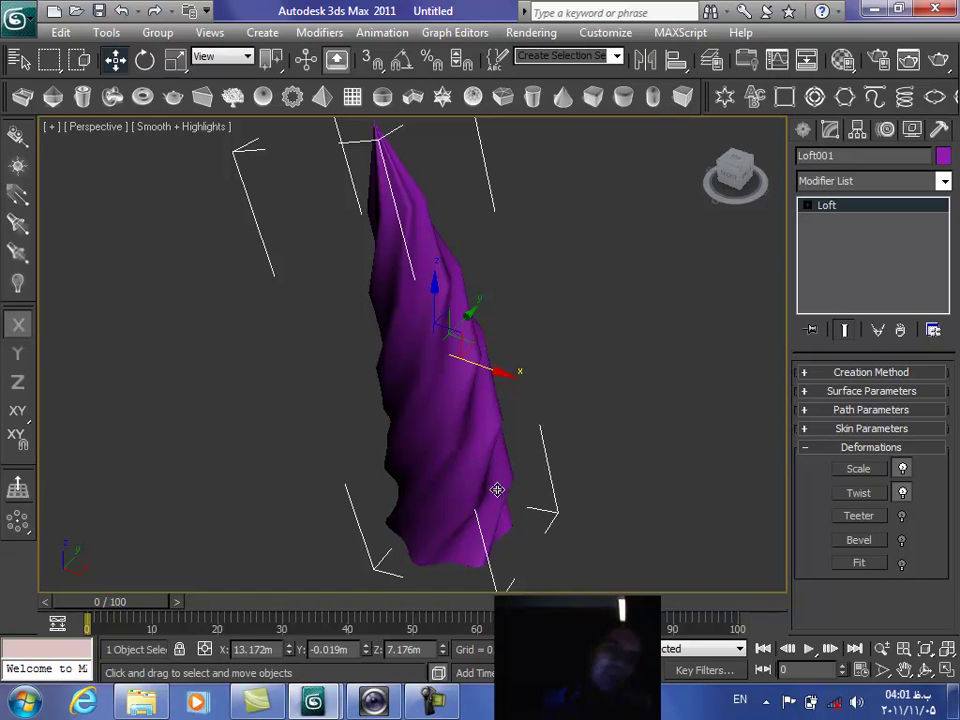
- With edged faces shown, increase the loft's Path Steps in the skin parameters to 20
click(808, 449)
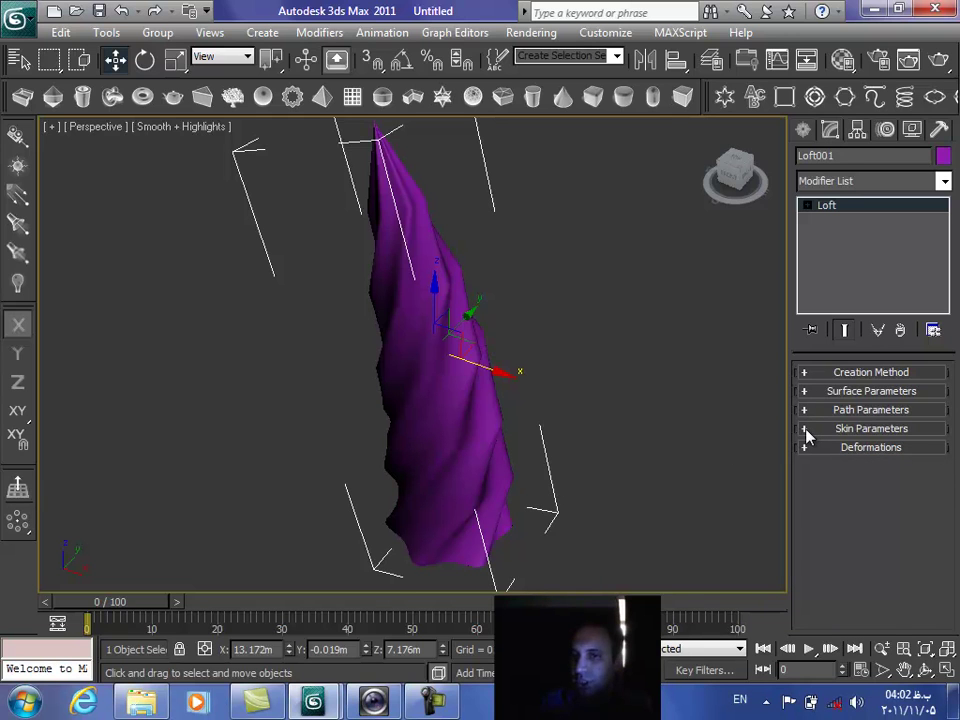
click(808, 429)
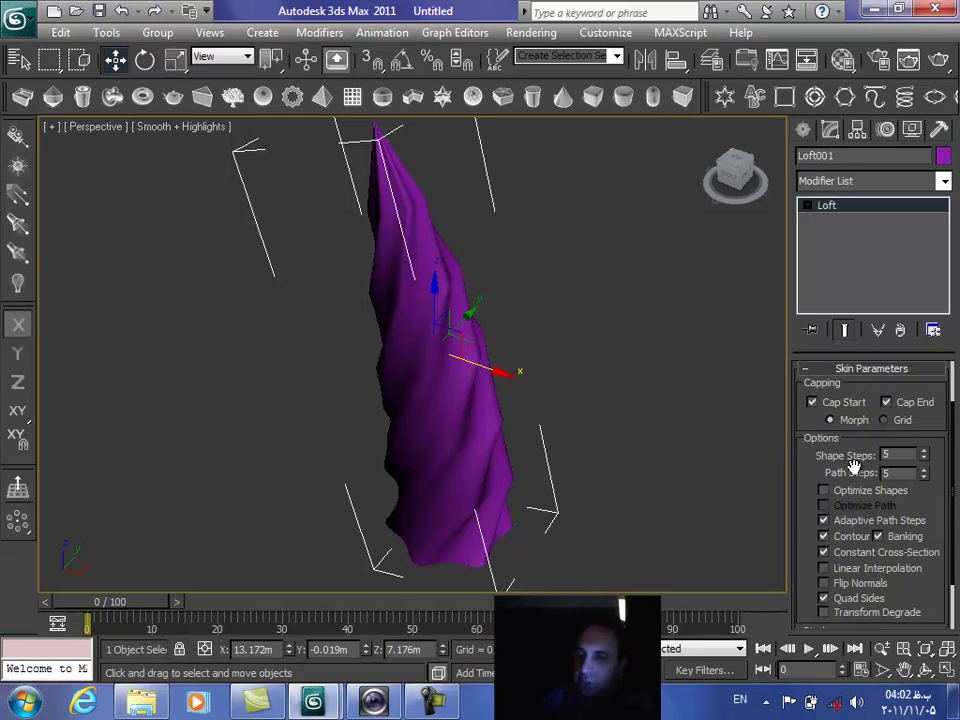
key(F4)
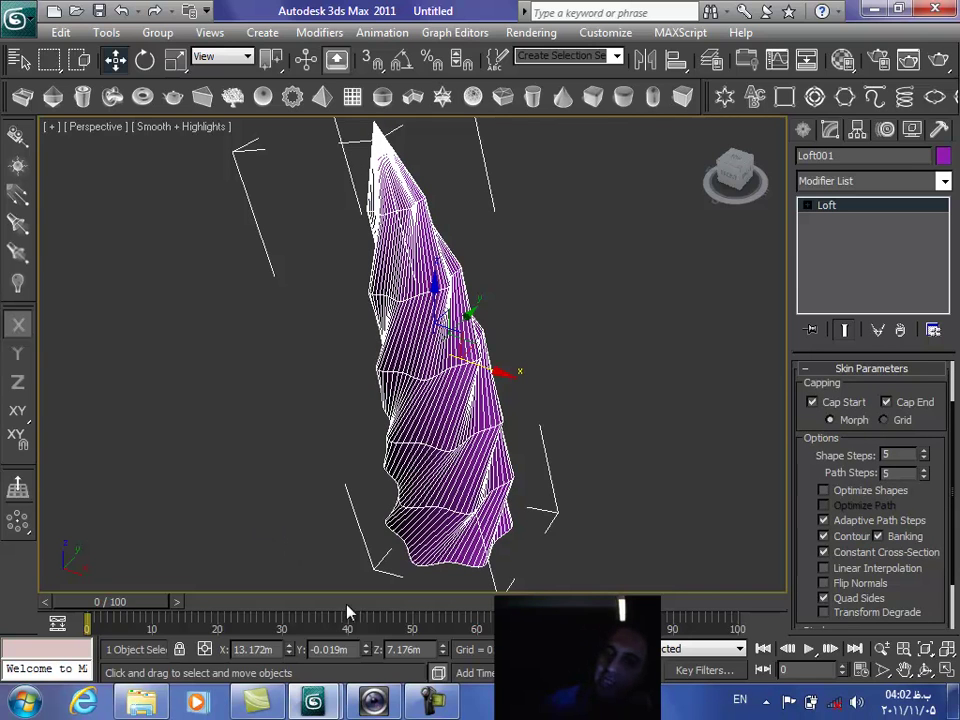
click(925, 470)
click(925, 470)
click(925, 470)
click(925, 470)
click(925, 470)
click(925, 470)
click(925, 470)
click(925, 470)
click(925, 477)
click(925, 477)
click(925, 477)
click(925, 477)
click(925, 477)
click(924, 470)
click(924, 470)
click(924, 470)
click(924, 470)
click(924, 470)
click(924, 470)
click(923, 470)
click(923, 470)
click(924, 470)
click(924, 470)
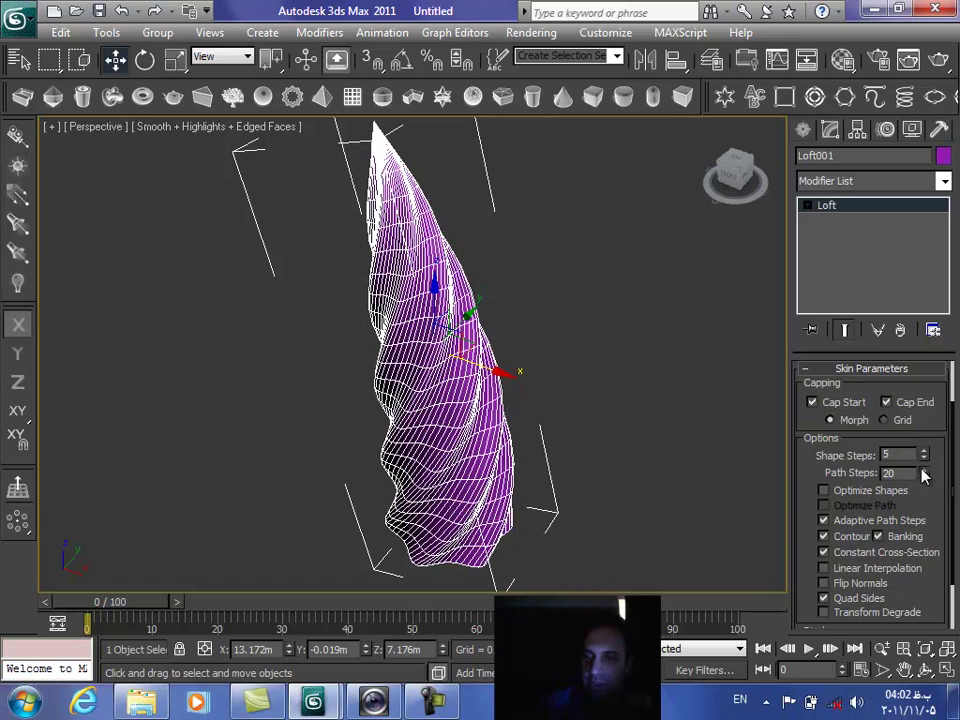
click(924, 470)
click(924, 470)
click(924, 477)
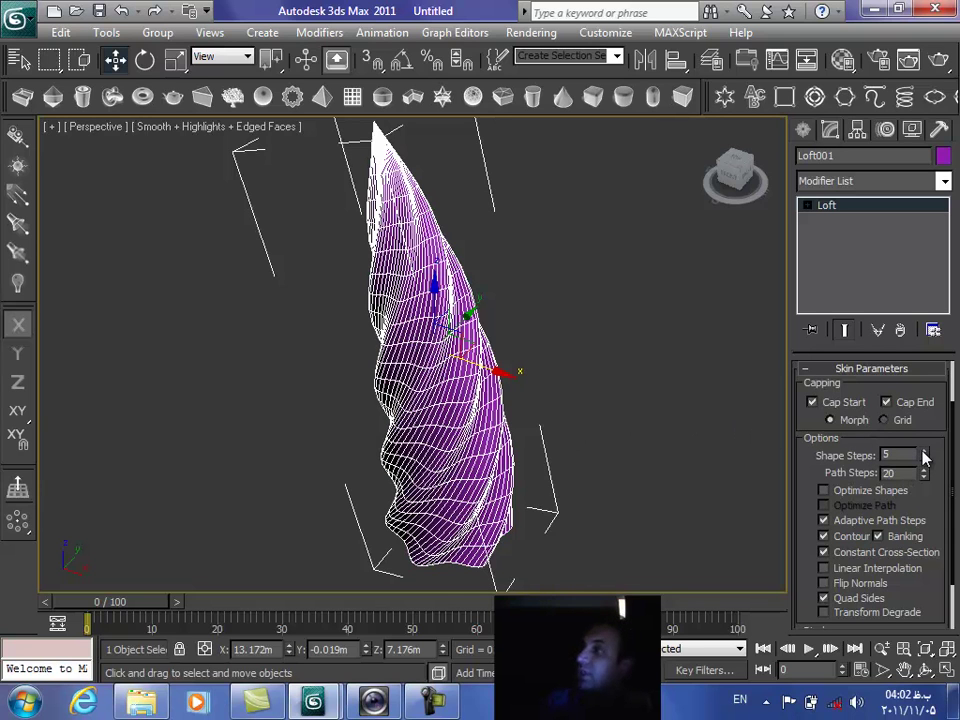
- Increase the loft's Shape Steps to 10 and hide the edged faces, keeping the loft selected
click(924, 452)
click(924, 452)
click(924, 452)
click(924, 452)
click(924, 452)
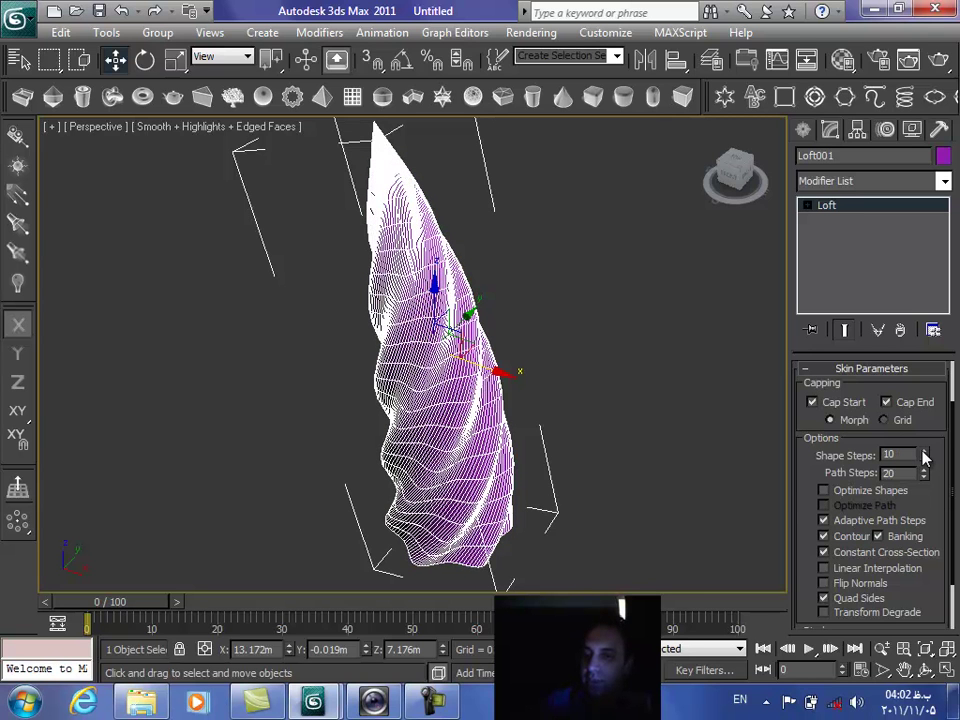
click(686, 474)
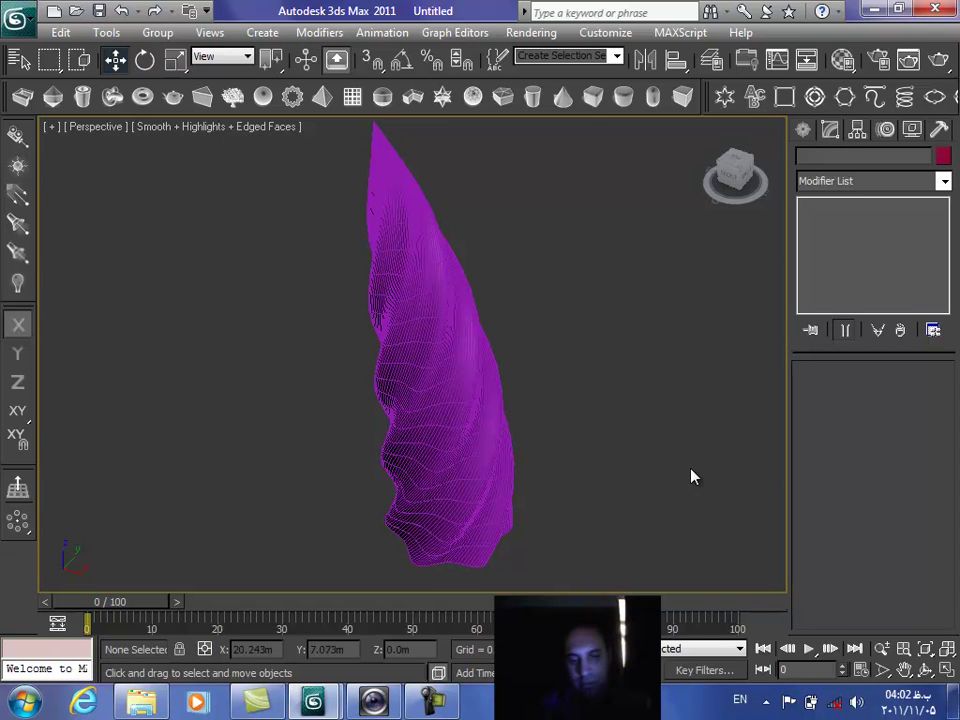
key(F4)
click(483, 438)
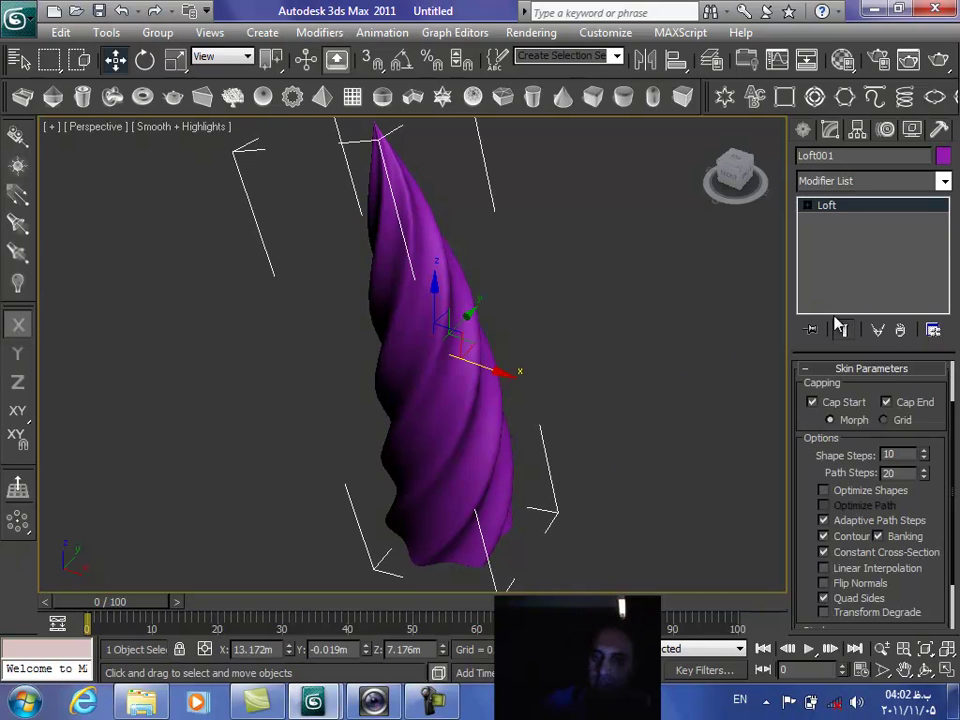
- Change the loft's object color to a bright green from the 3ds Max palette
click(943, 155)
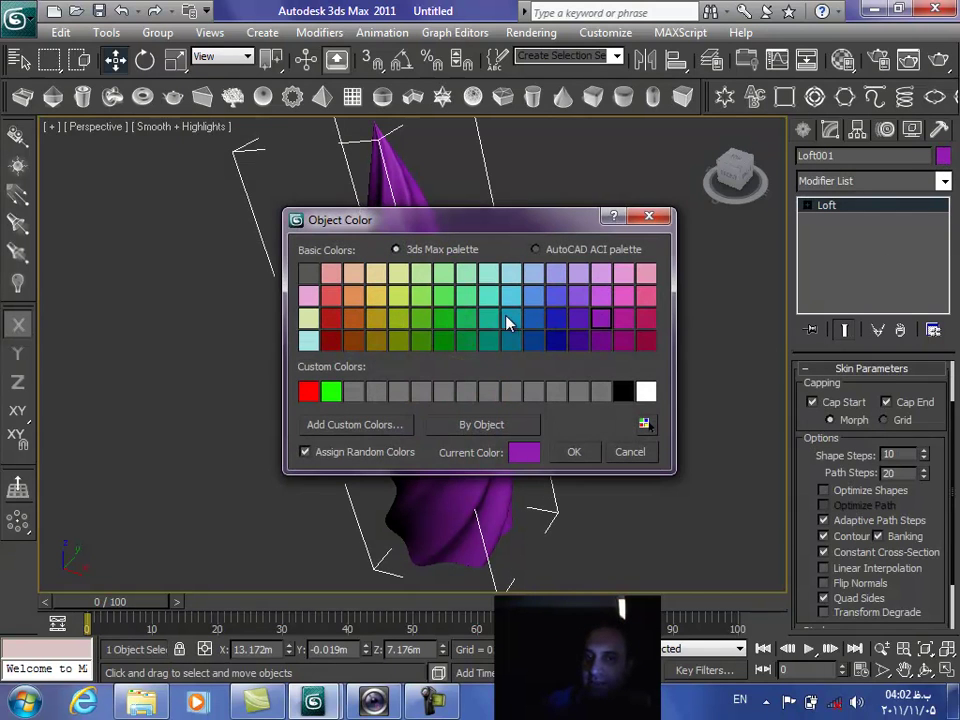
click(466, 297)
click(574, 452)
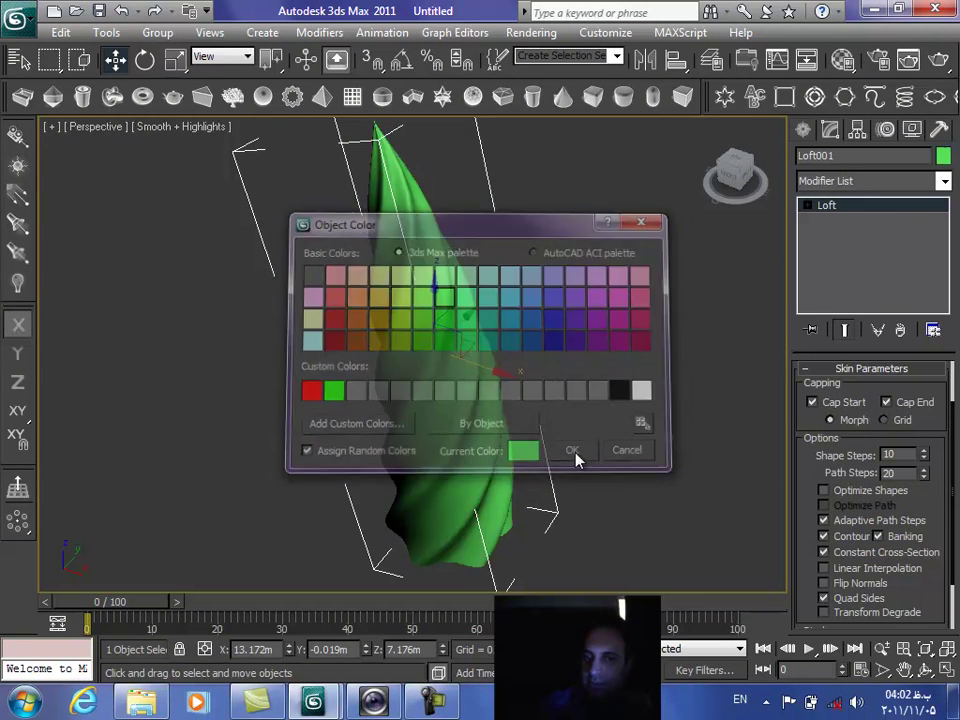
- Examine the green loft's twisted surface in Expert Mode from a slightly different angle
key(ctrl+r)
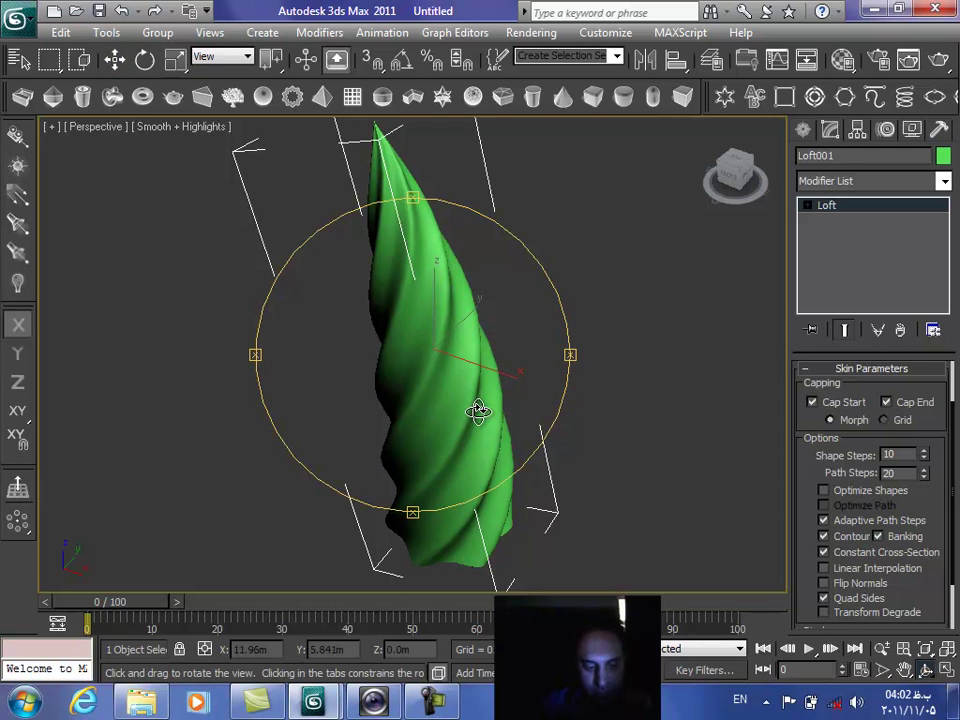
key(ctrl+x)
key(ctrl+x)
key(ctrl+x)
key(ctrl+x)
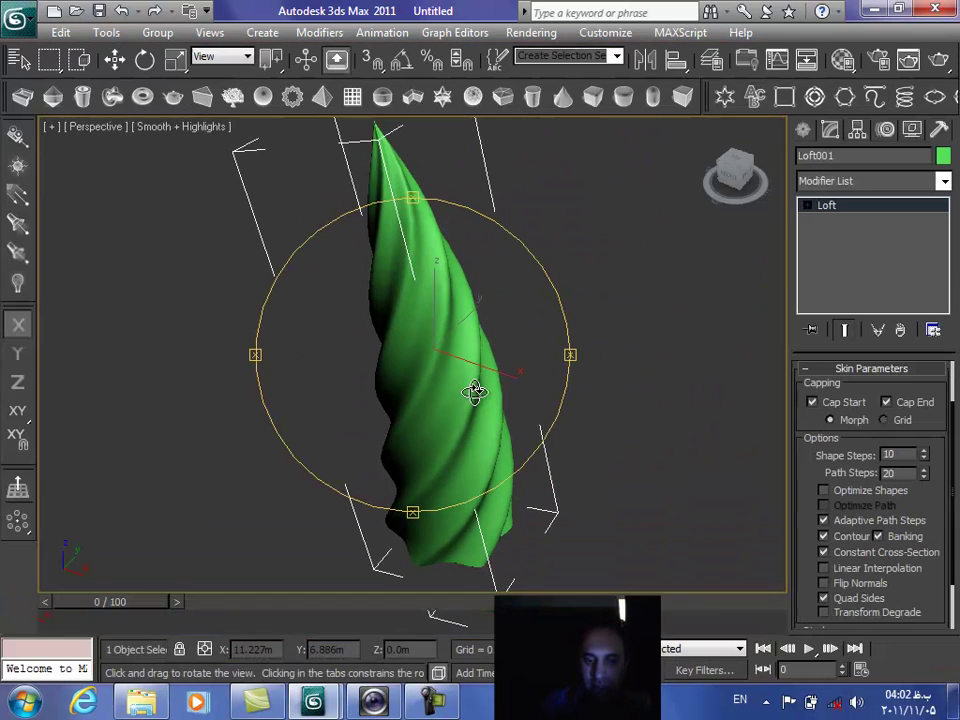
key(ctrl+x)
drag(459, 392, 459, 333)
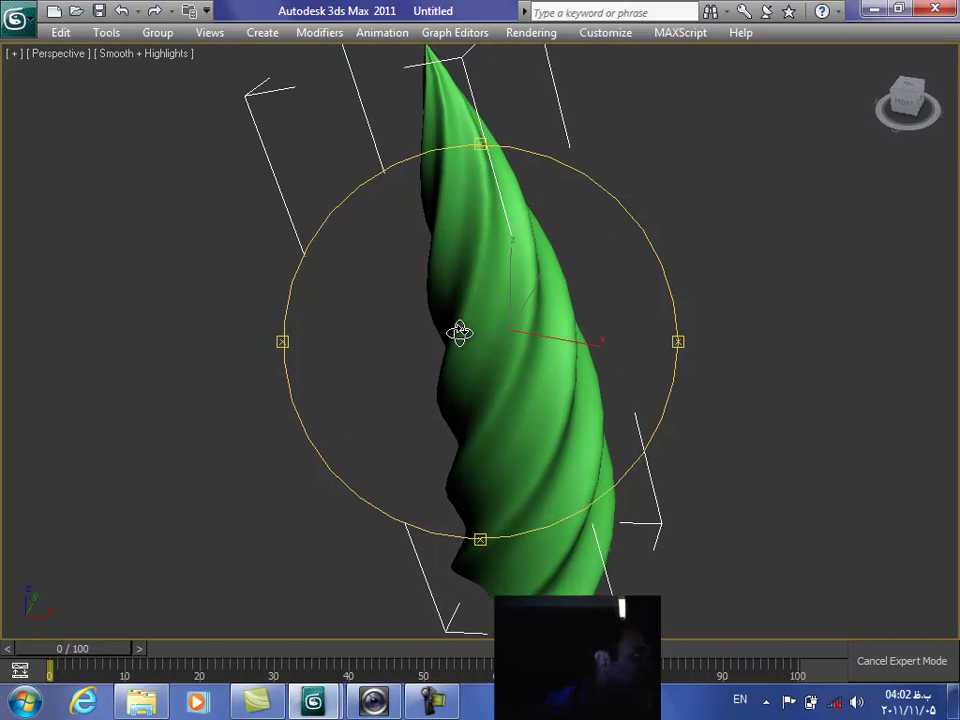
- Leave Expert Mode and set the loft's Path Steps to 30
key(ctrl+x)
text(30)
key(Return)
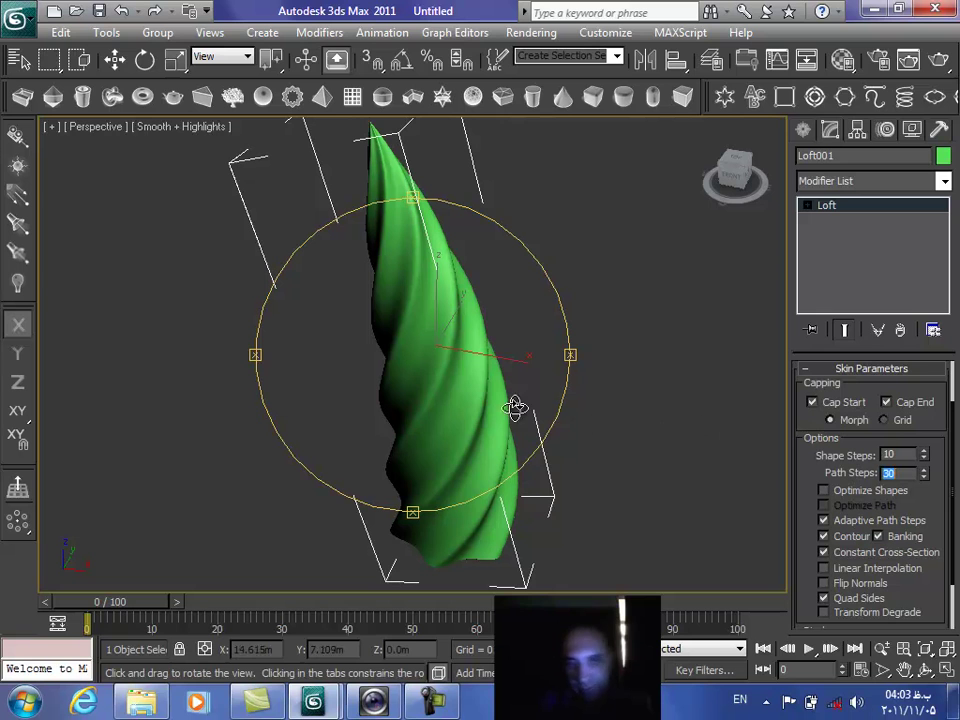
- Render the perspective view, close the rendered frame, and examine the loft from another side
key(shift+q)
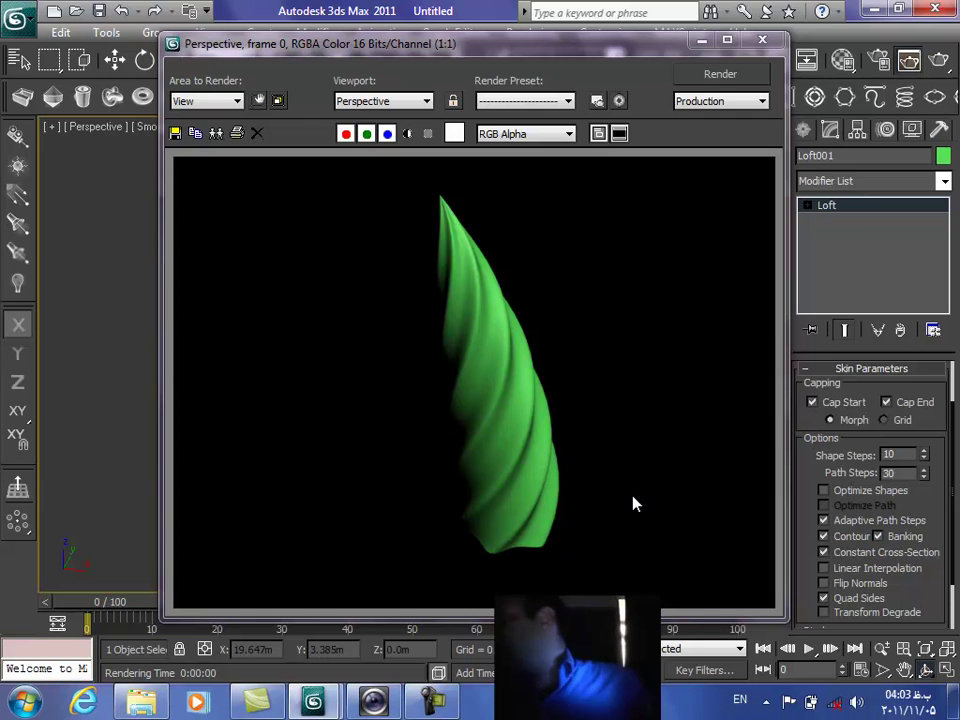
click(762, 39)
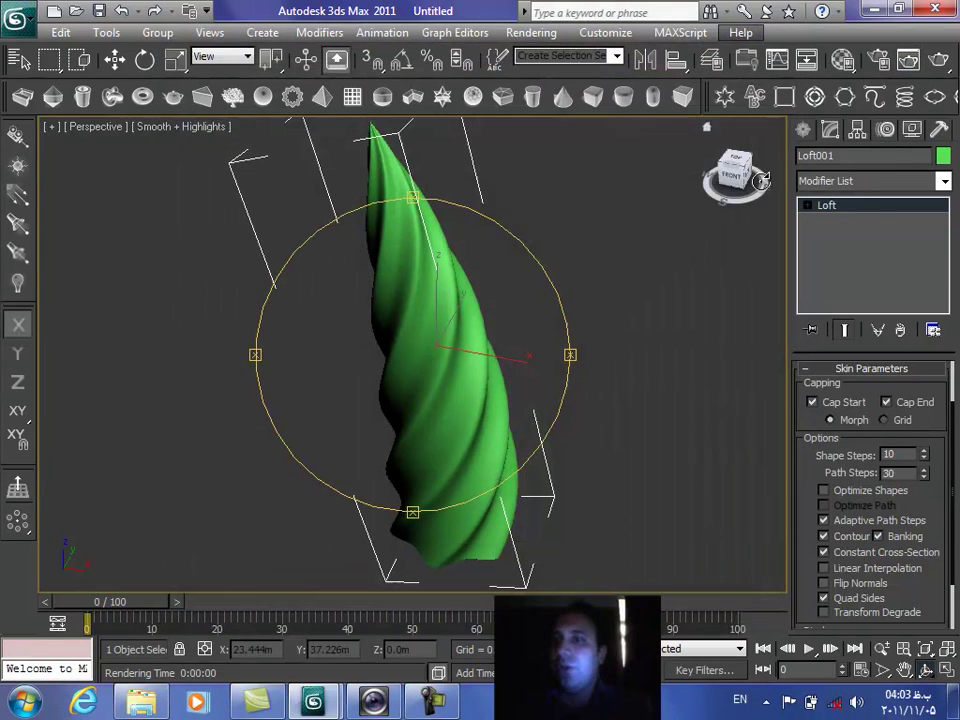
drag(687, 243, 600, 292)
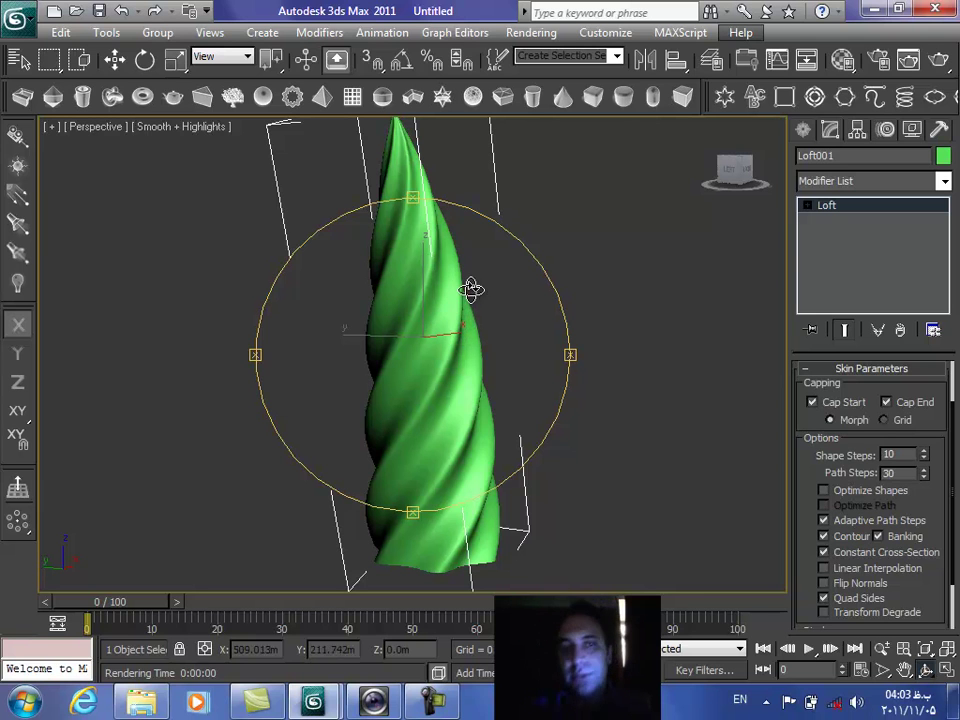
drag(435, 221, 448, 262)
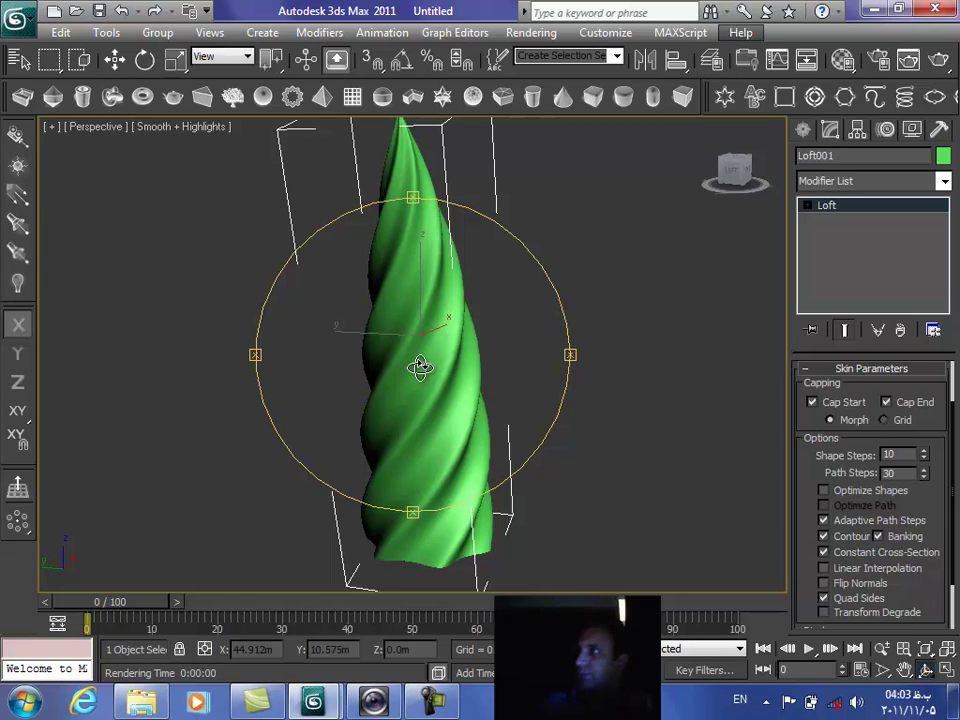
- Start saving the scene under a new name and browse to Desktop > kargah 3d graphics > jalase 2
click(18, 20)
mouse_move(57, 249)
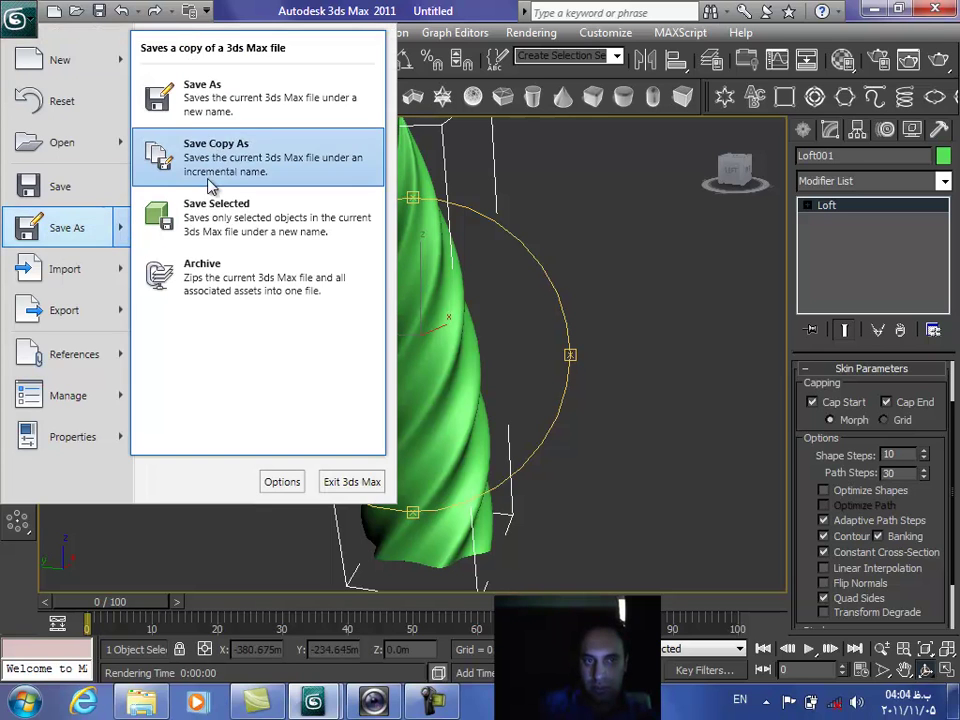
click(175, 92)
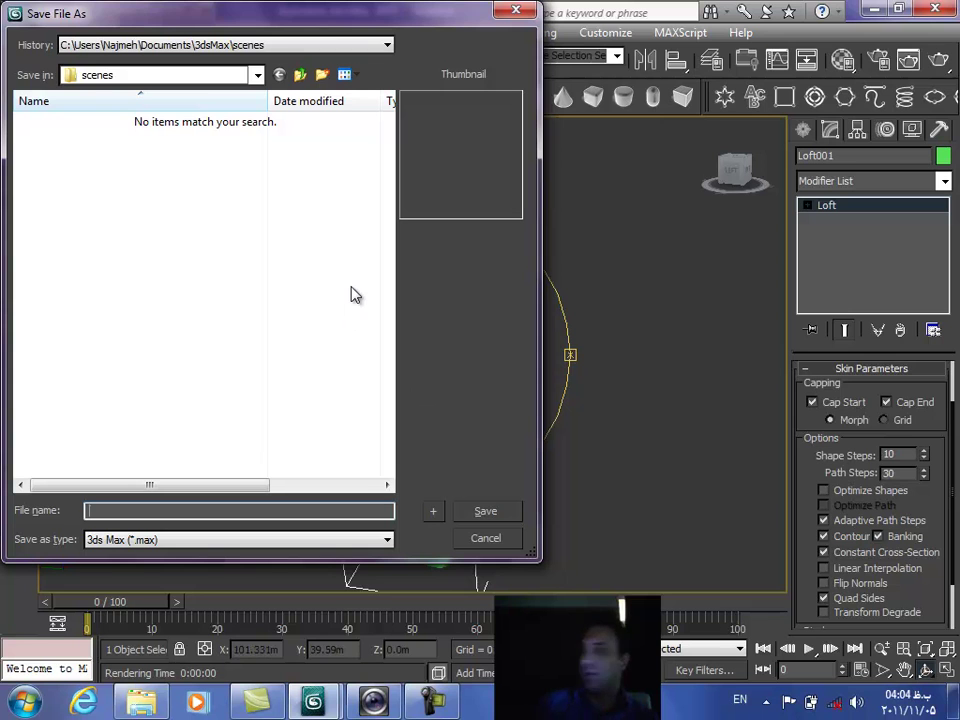
click(162, 78)
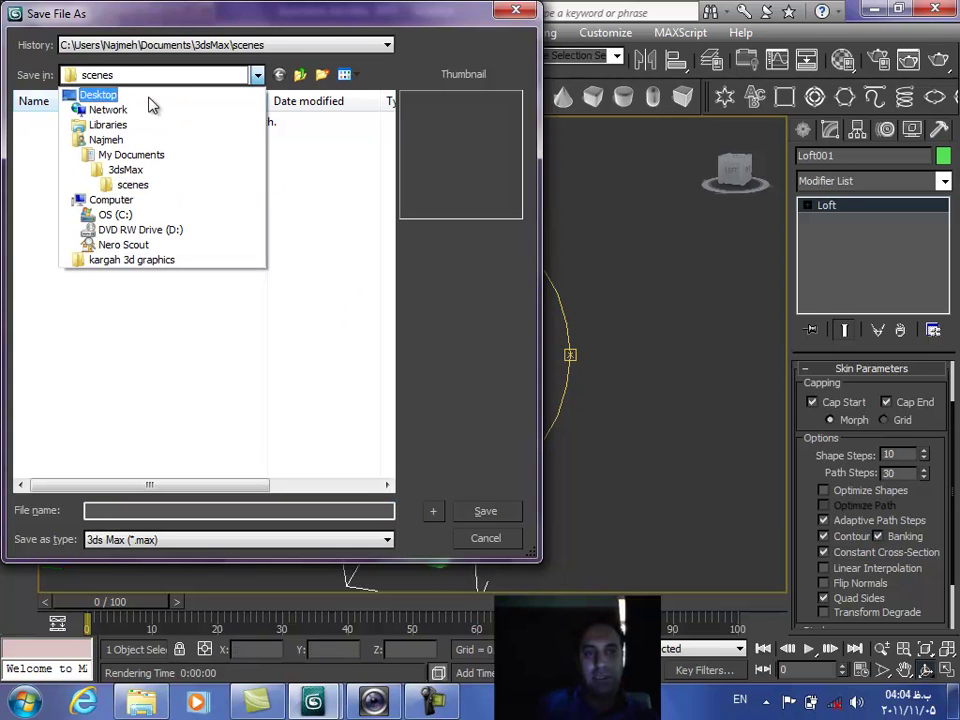
click(98, 94)
double_click(113, 311)
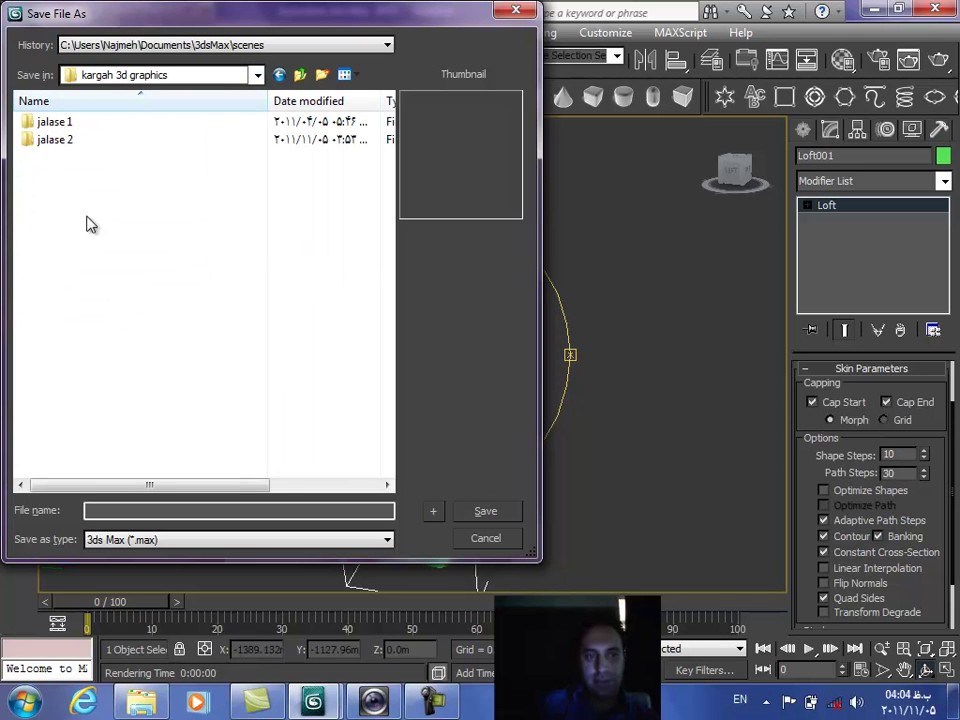
double_click(66, 143)
drag(111, 27, 365, 178)
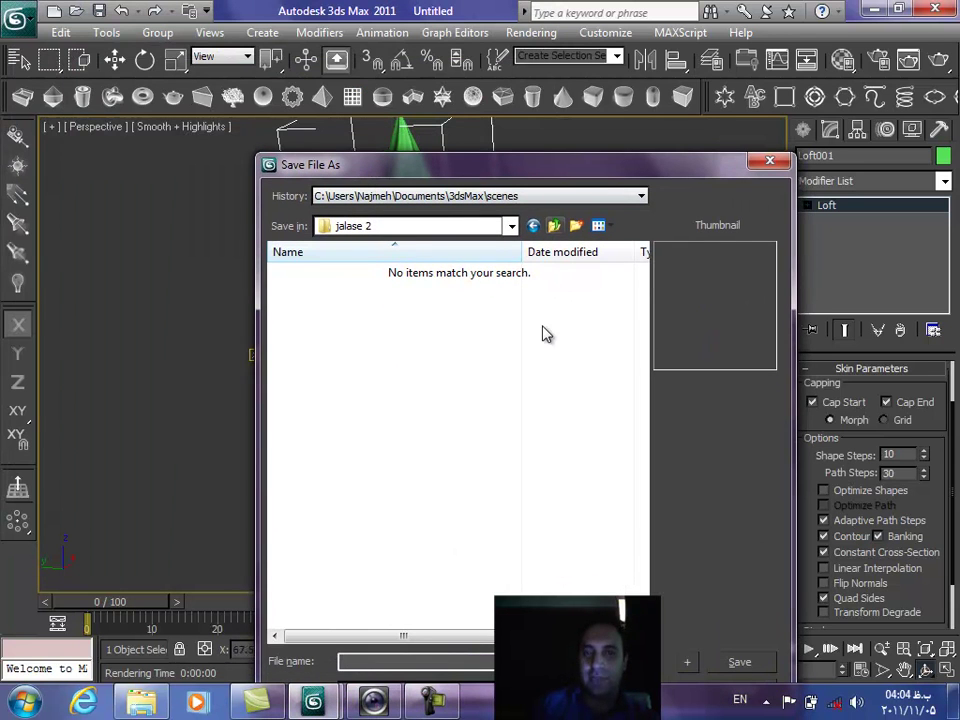
click(554, 226)
double_click(318, 291)
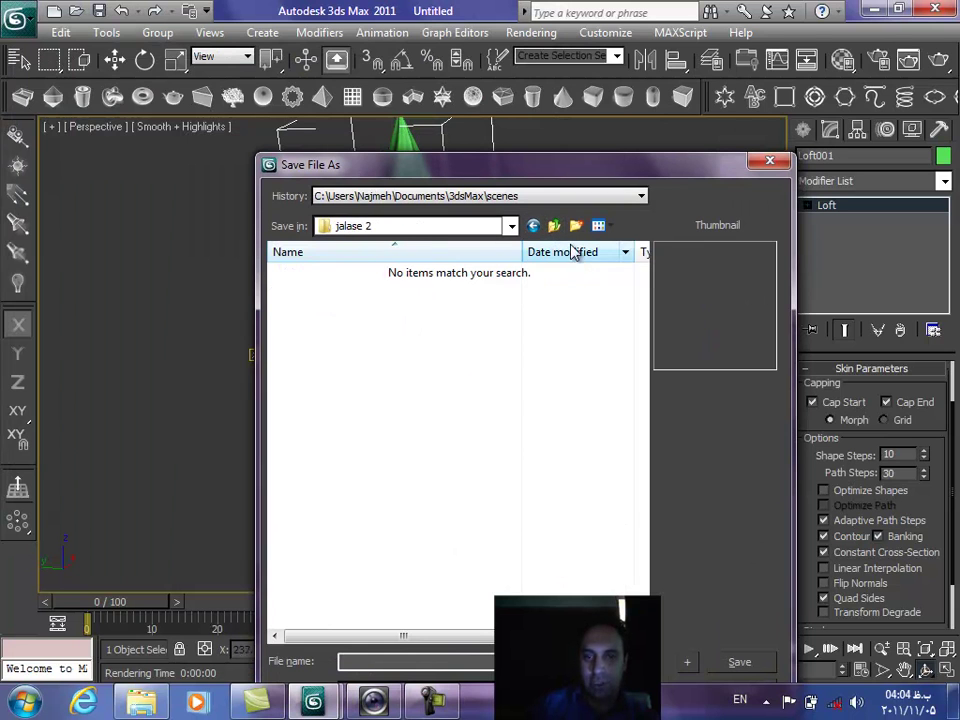
- Create a folder named films inside jalase 2 and open it
click(575, 226)
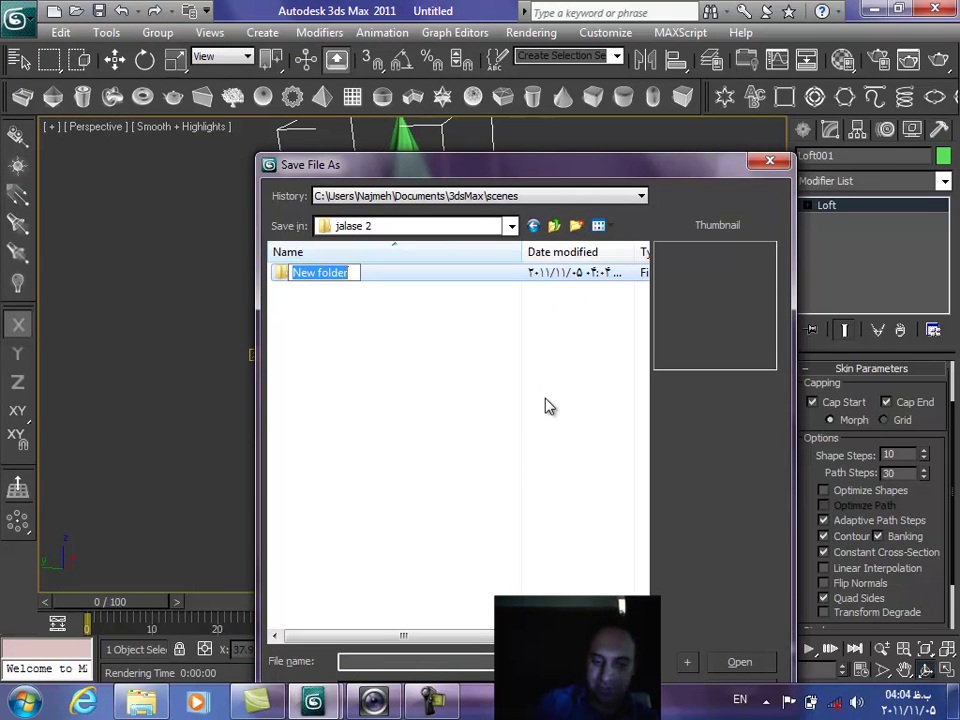
text(films)
key(Return)
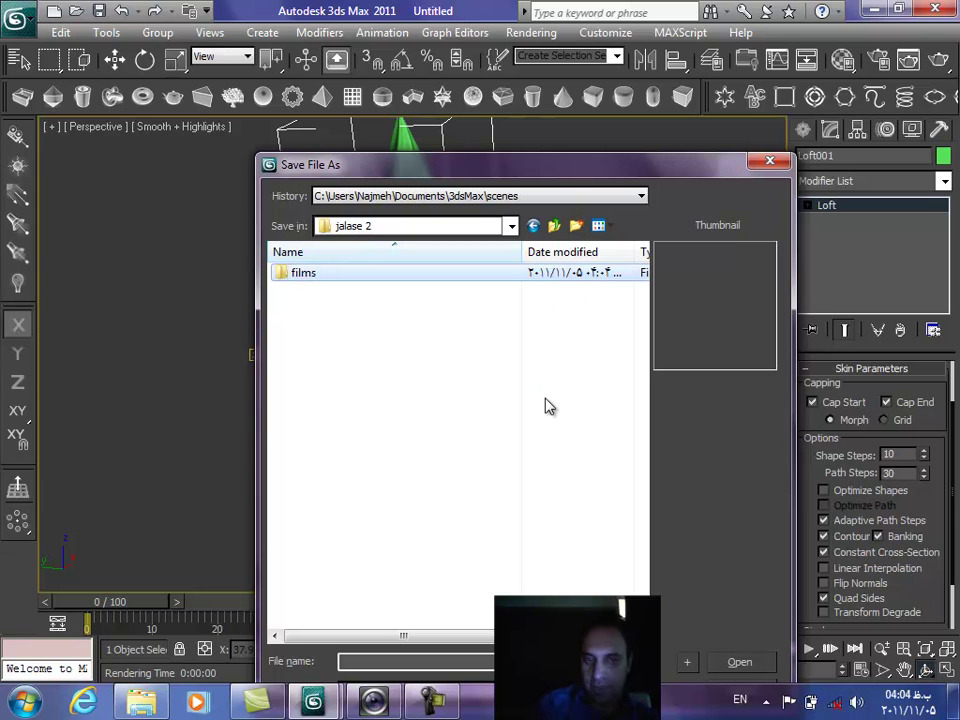
key(Return)
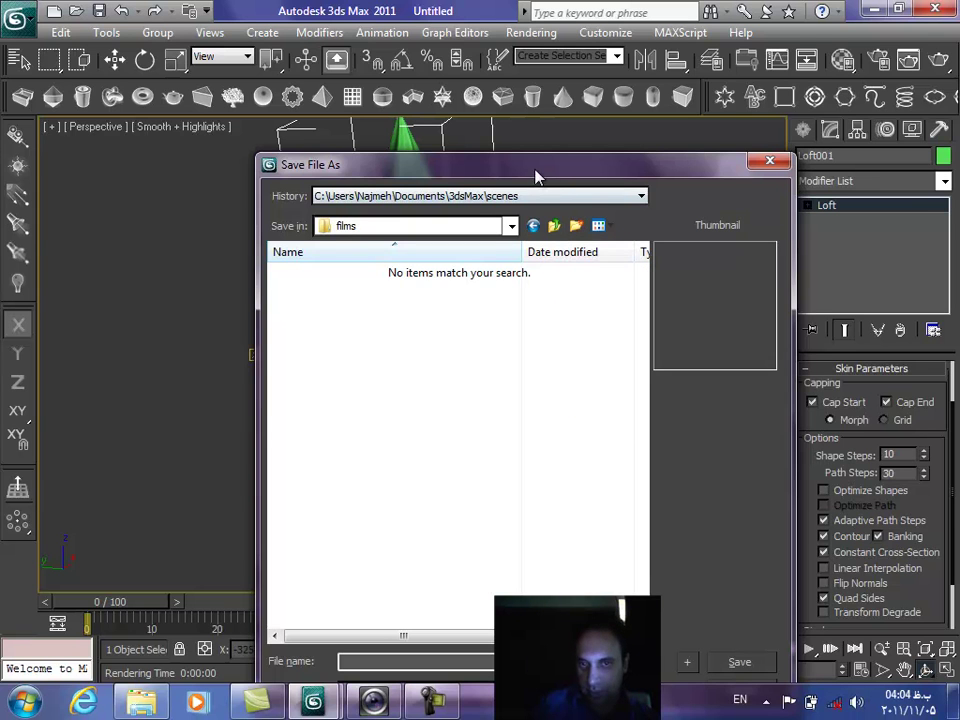
drag(540, 170, 553, 28)
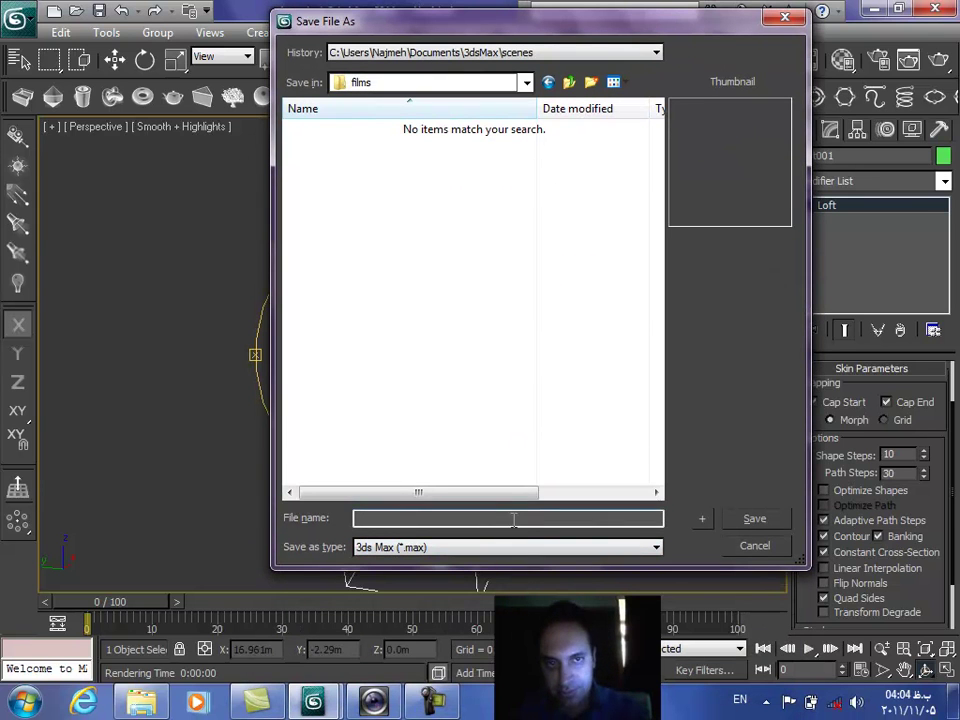
- Return to the jalase 2 folder and save the scene there as bastani in 3ds Max format
click(569, 82)
click(441, 519)
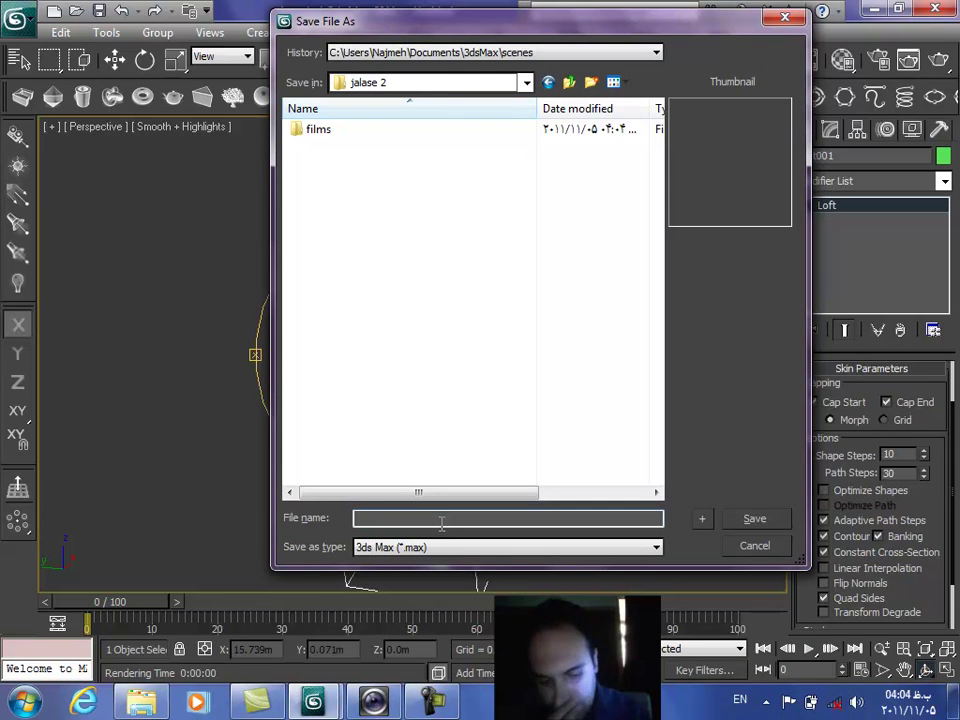
text(bastani)
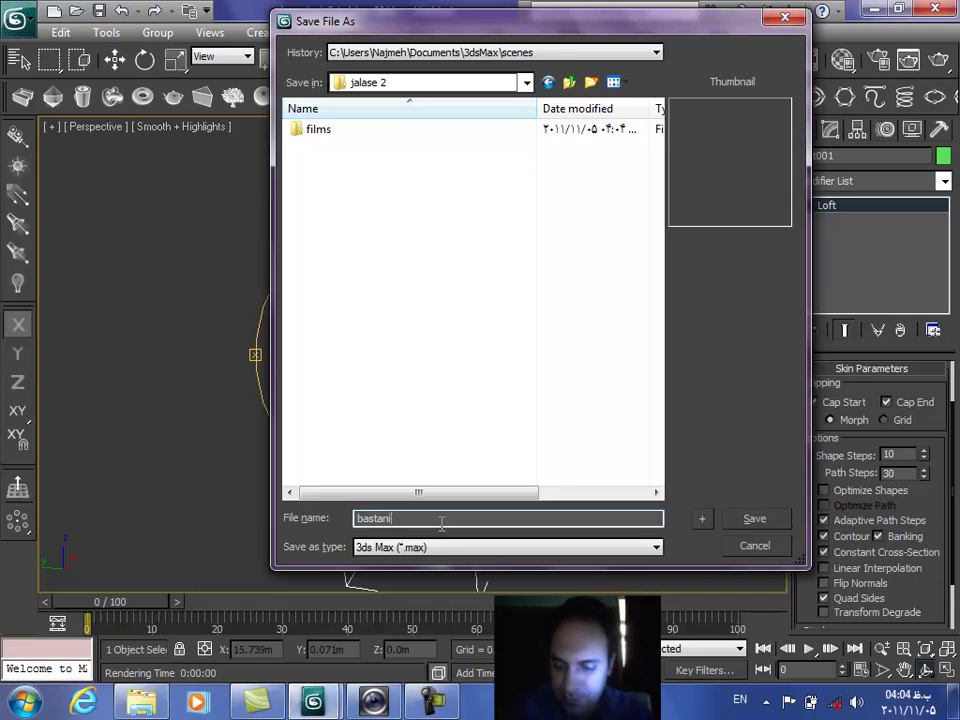
key(Return)
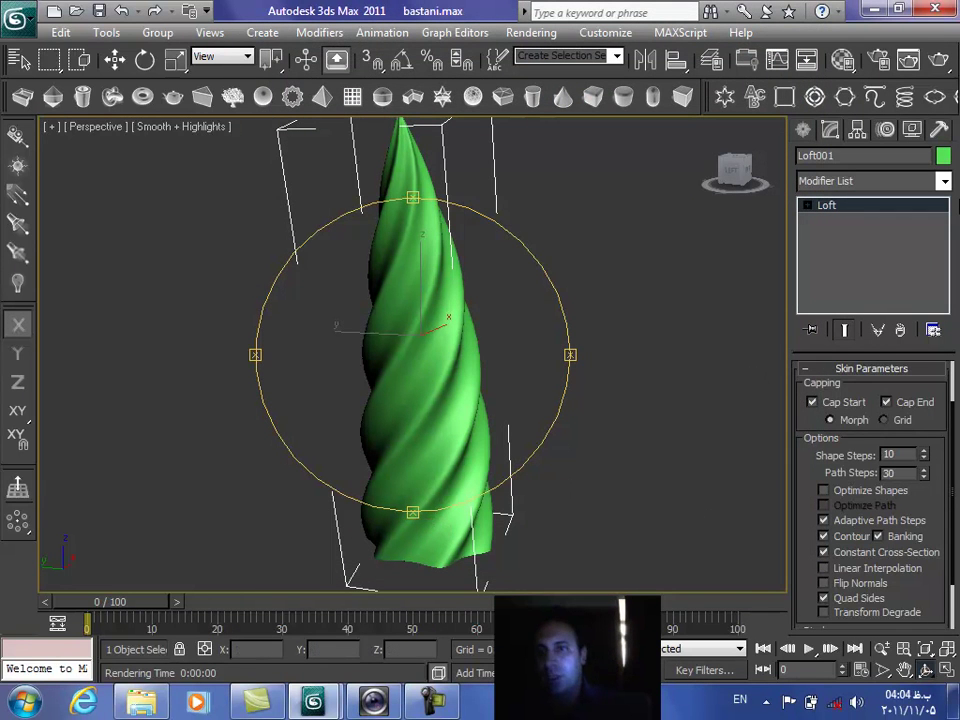
- Switch to Windows Explorer and open the jalase 2 folder in kargah 3d graphics
click(875, 12)
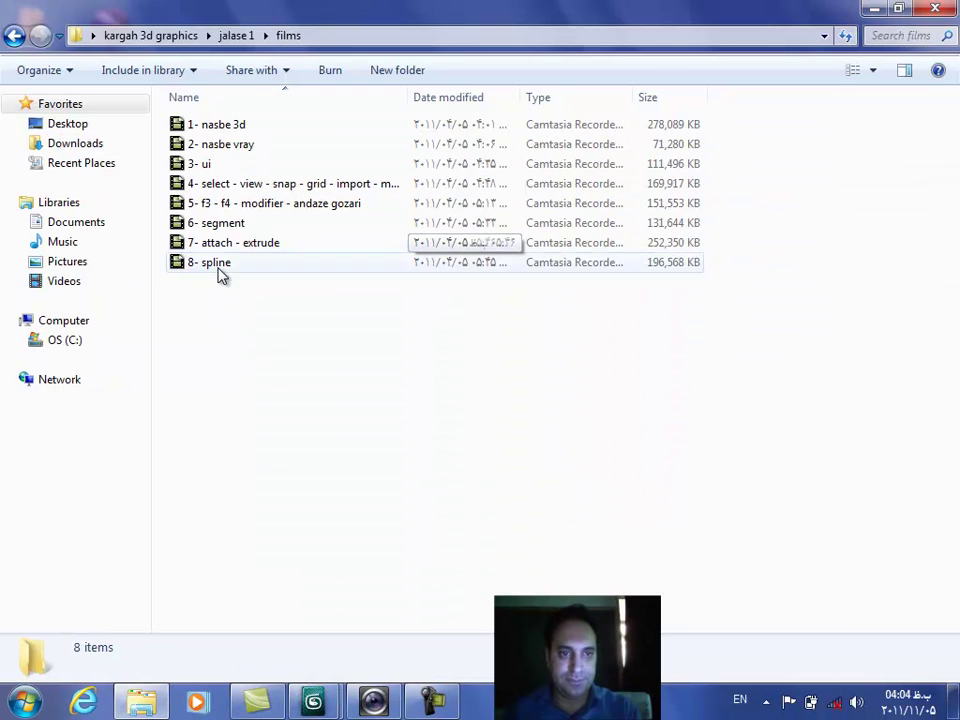
click(240, 35)
click(195, 35)
double_click(214, 145)
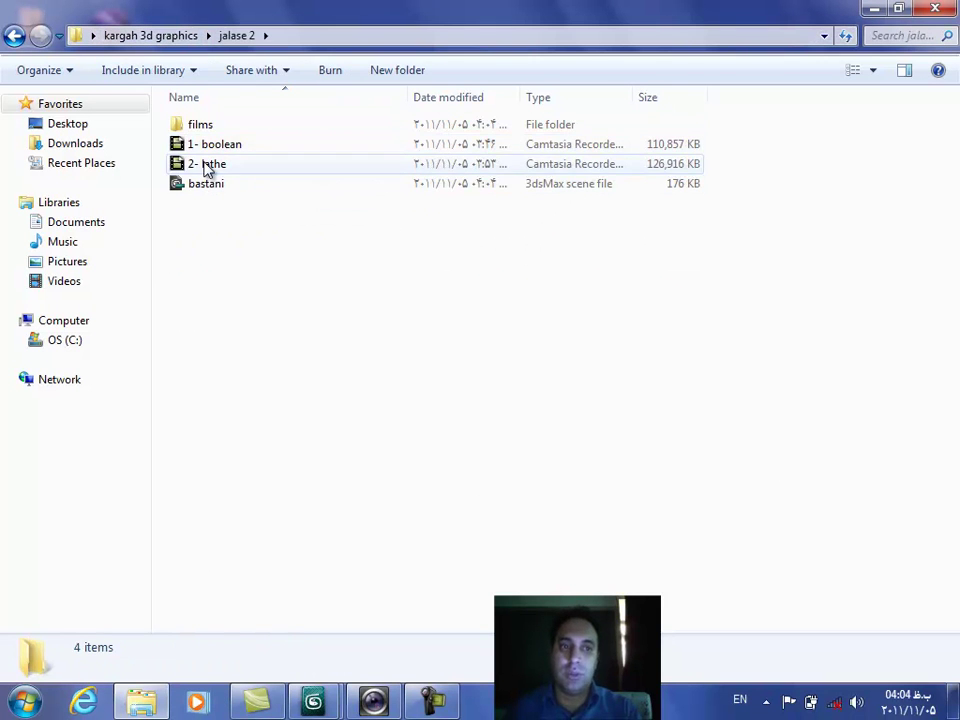
- Try to move the 1- boolean and 2- lathe recordings into the films folder, and bring up the Camtasia recorder
click(203, 150)
shift+click(206, 167)
drag(180, 165, 220, 127)
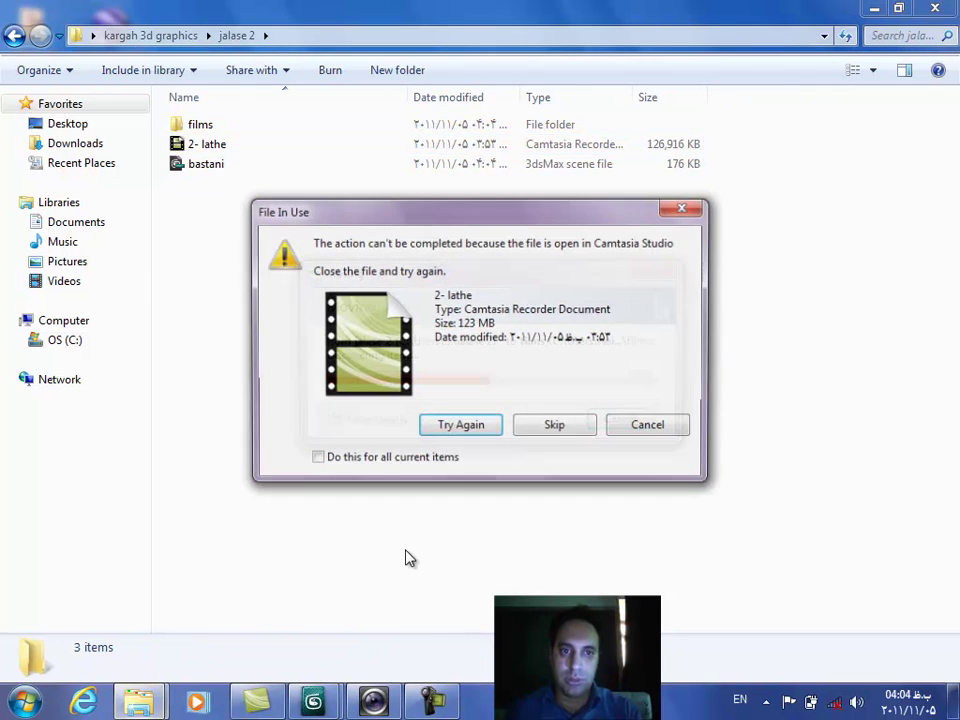
click(432, 699)
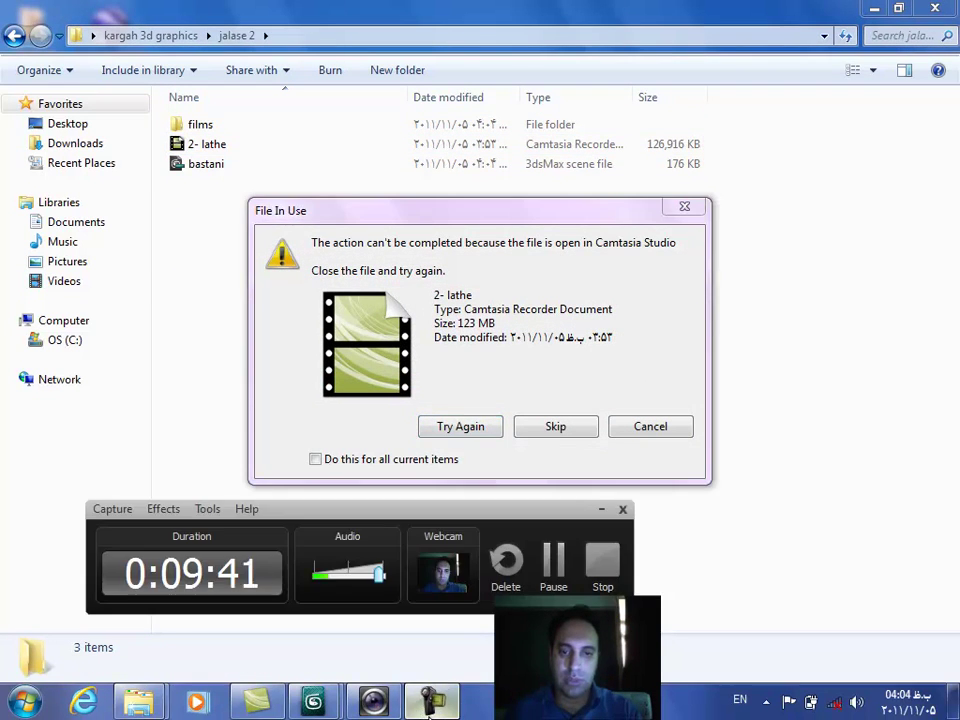